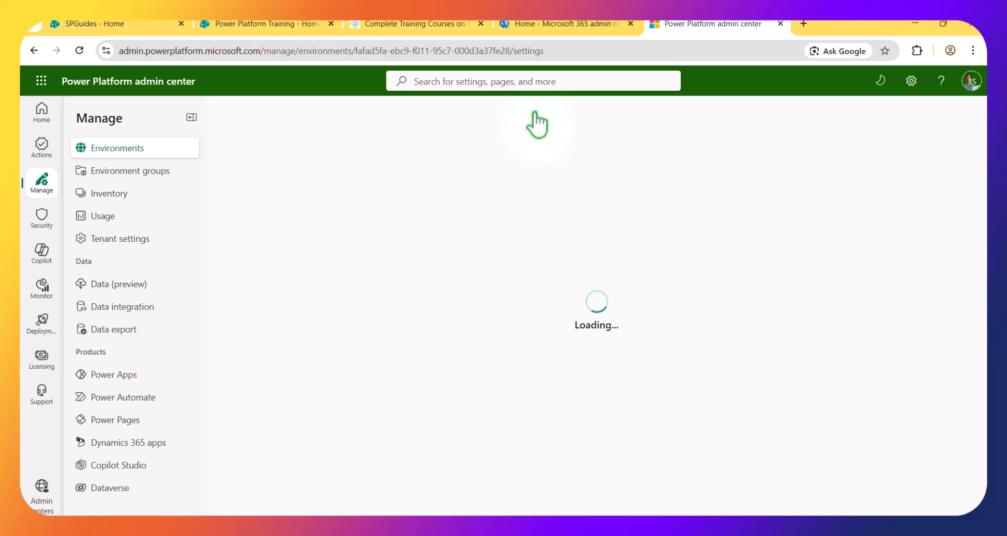
Open the Features settings in the Product category of the Training environment's settings.
{"action": "left_click", "coordinate": [243, 202]}
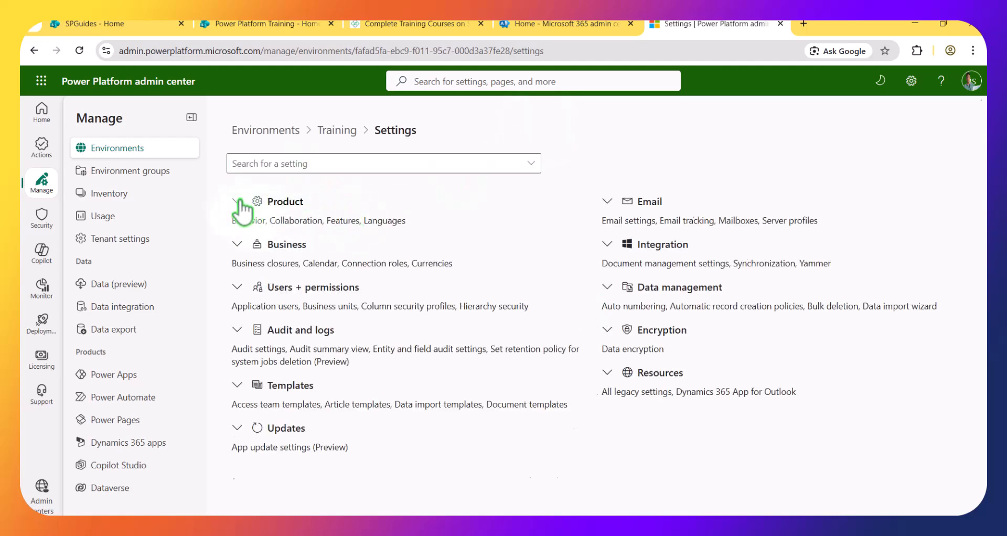
{"action": "left_click", "coordinate": [248, 259]}
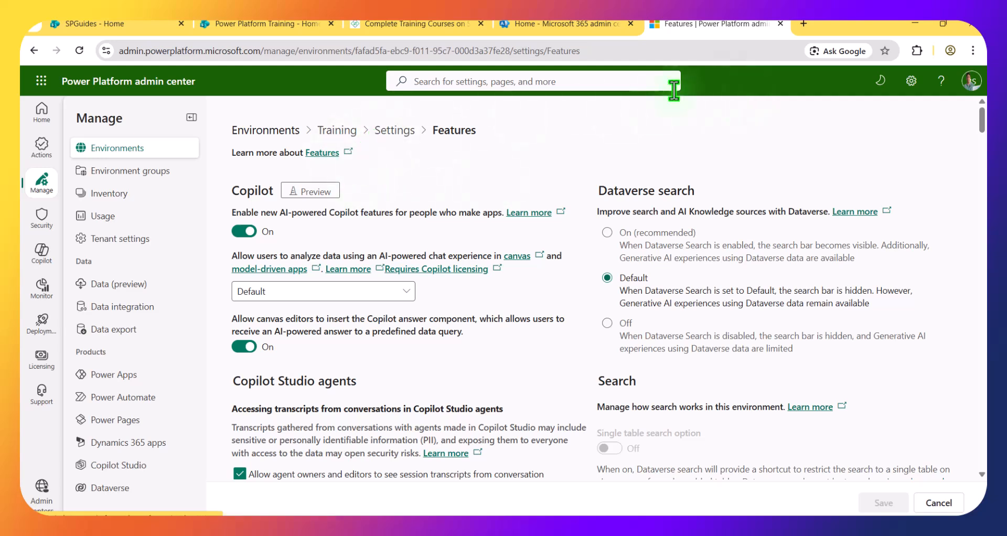
Open Power Apps at make.powerapps.com in a new browser tab and switch to the Training environment.
{"action": "left_click", "coordinate": [803, 23]}
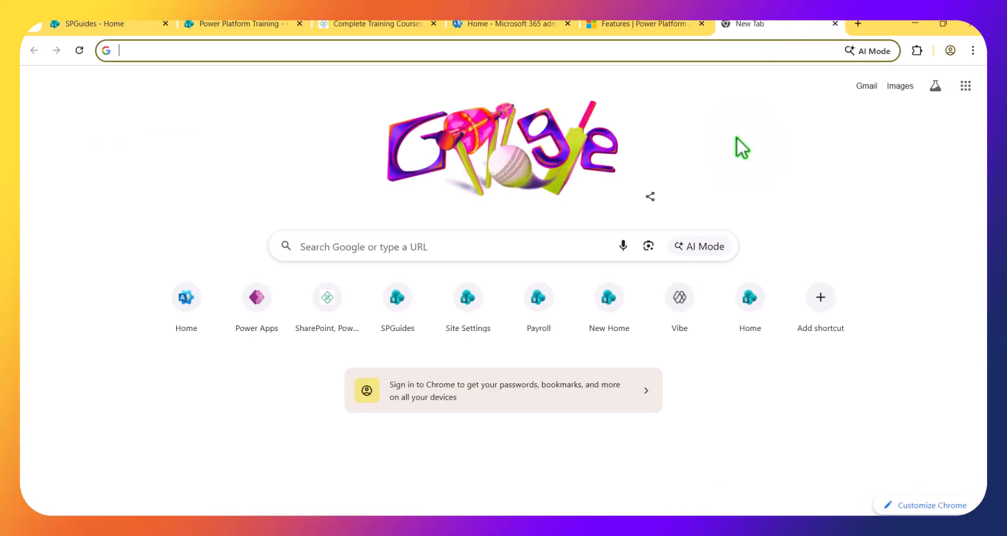
{"action": "type", "text": "make.powerapps.com"}
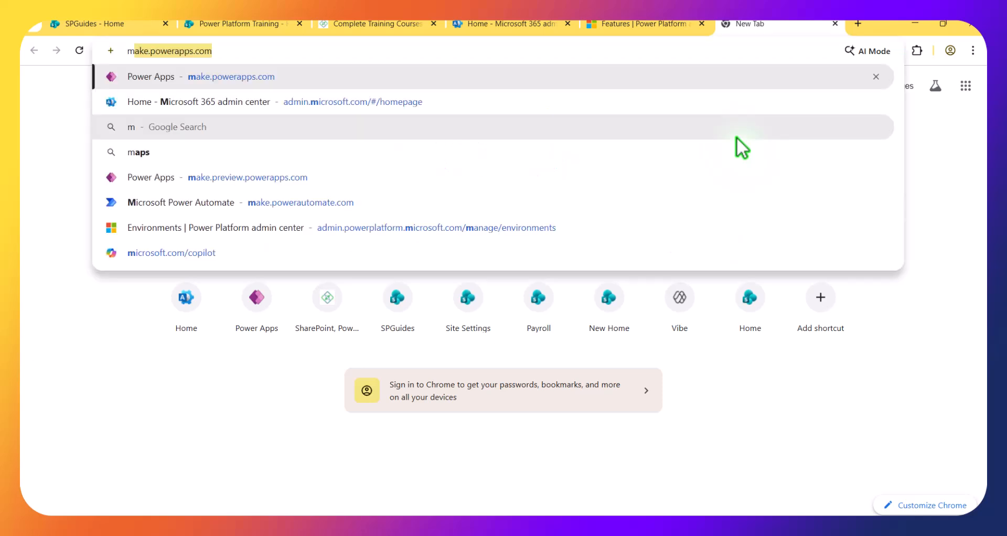
{"action": "key", "text": "Return"}
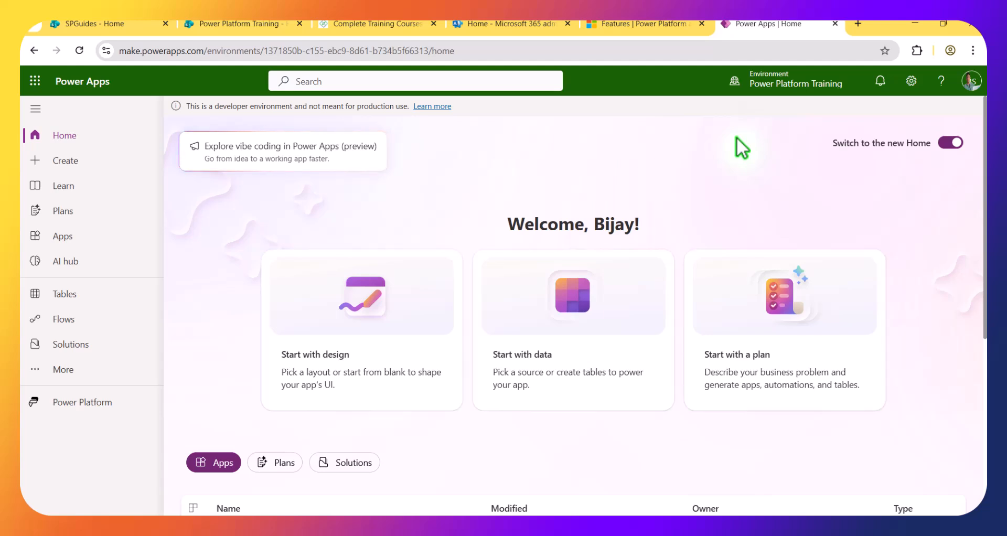
{"action": "left_click", "coordinate": [785, 84]}
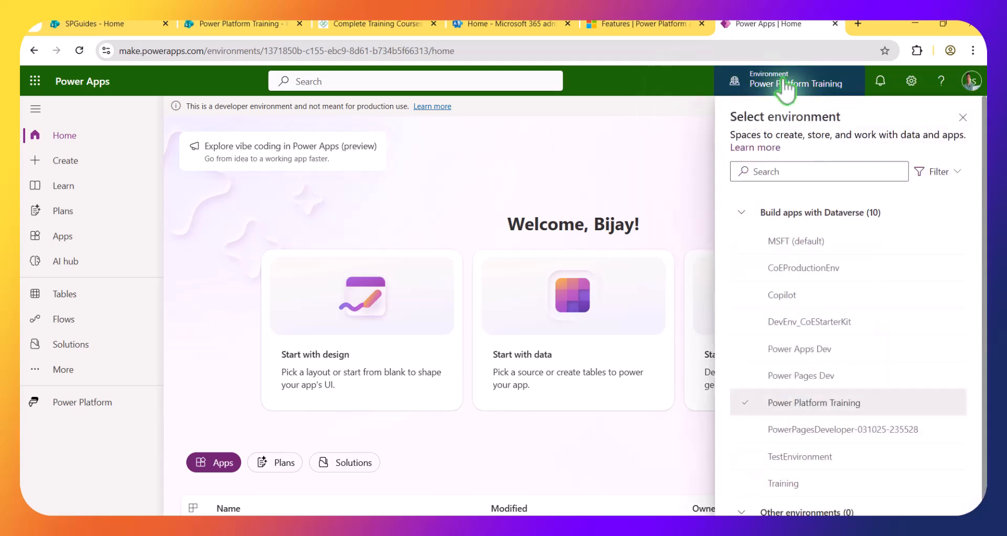
{"action": "scroll", "coordinate": [803, 361], "scroll_direction": "down", "scroll_amount": 1}
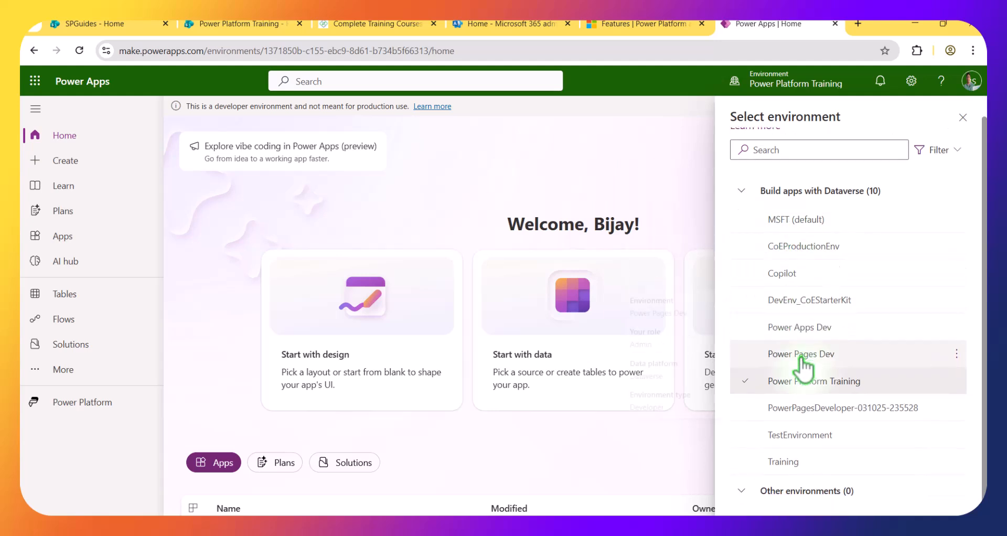
{"action": "left_click", "coordinate": [786, 461]}
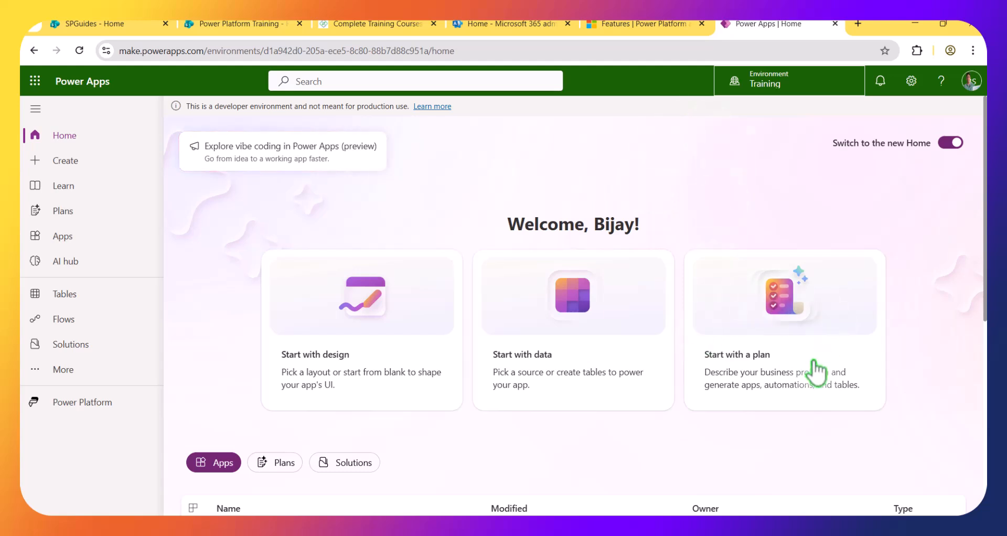
Generate a new plan for the business problem "Employees should select the training from the list of trainings and manager should be able to approve/reject the training.".
{"action": "left_click", "coordinate": [766, 326]}
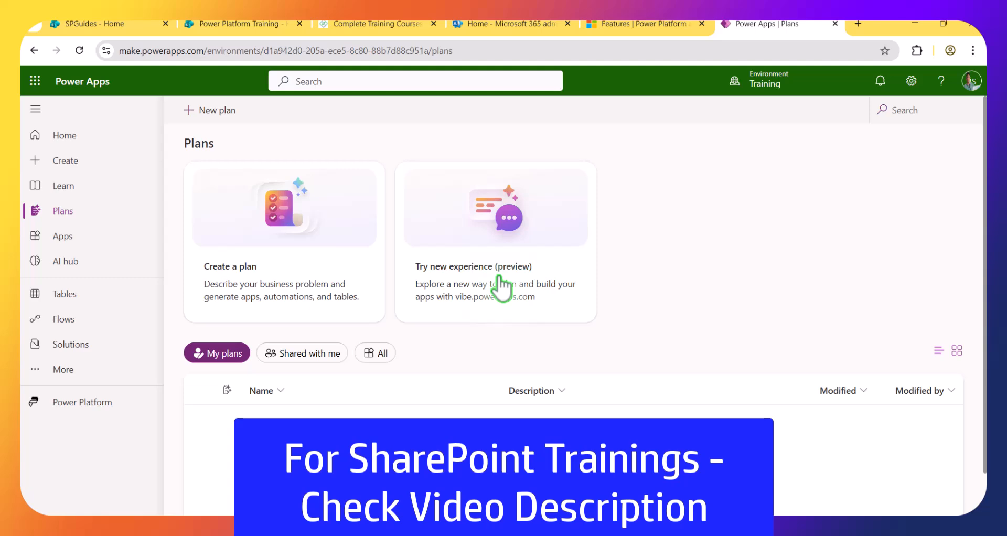
{"action": "left_click", "coordinate": [257, 251]}
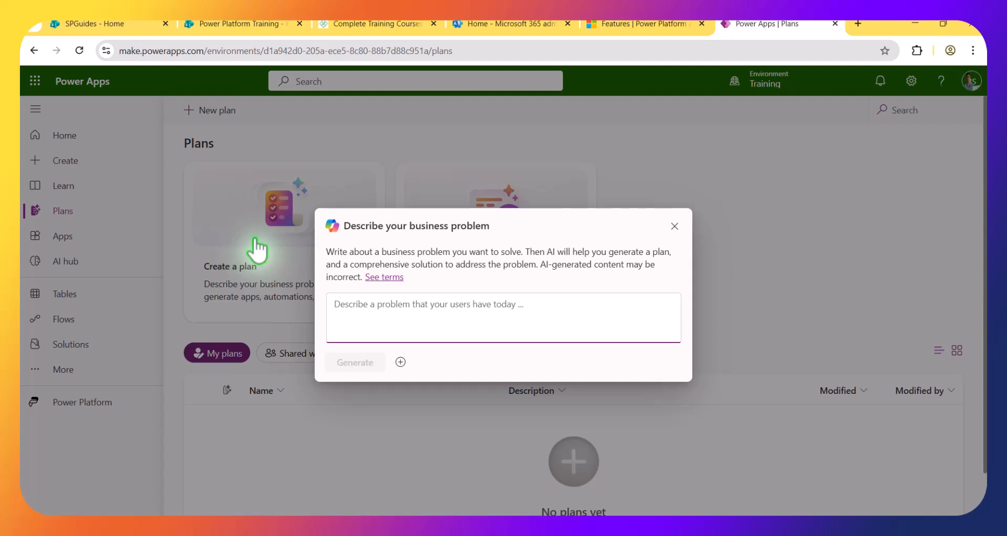
{"action": "type", "text": "Empl"}
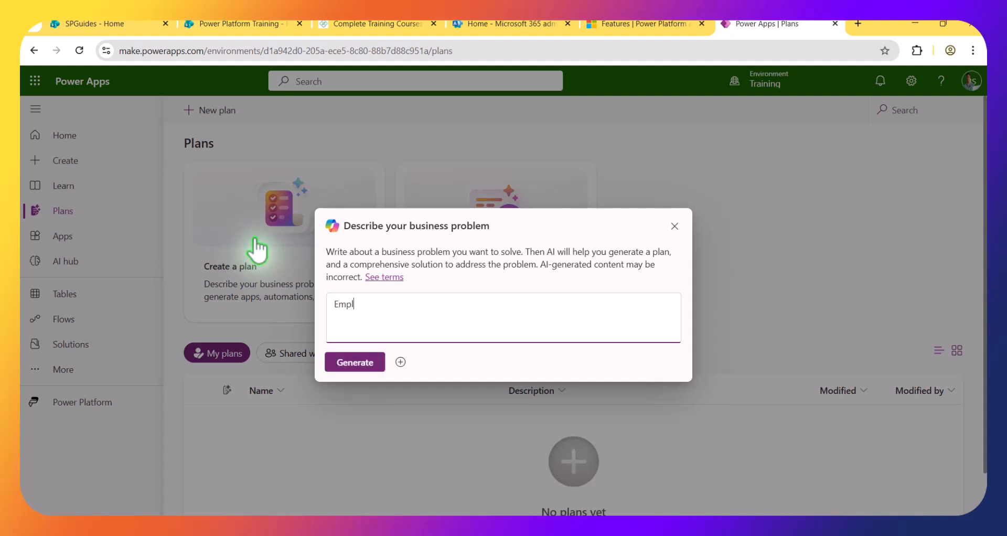
{"action": "type", "text": "oyees should select the training from t"}
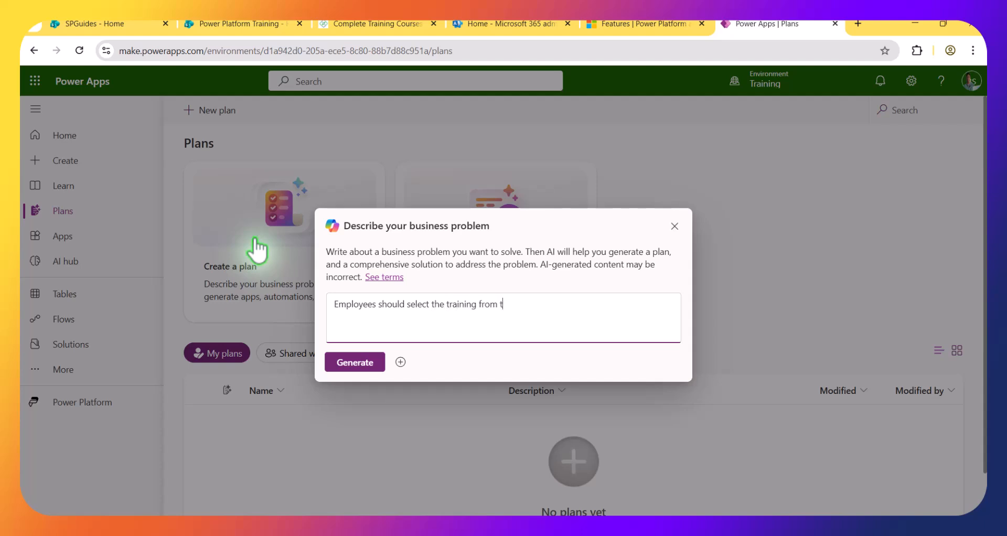
{"action": "type", "text": "he list of trainings and manager shou"}
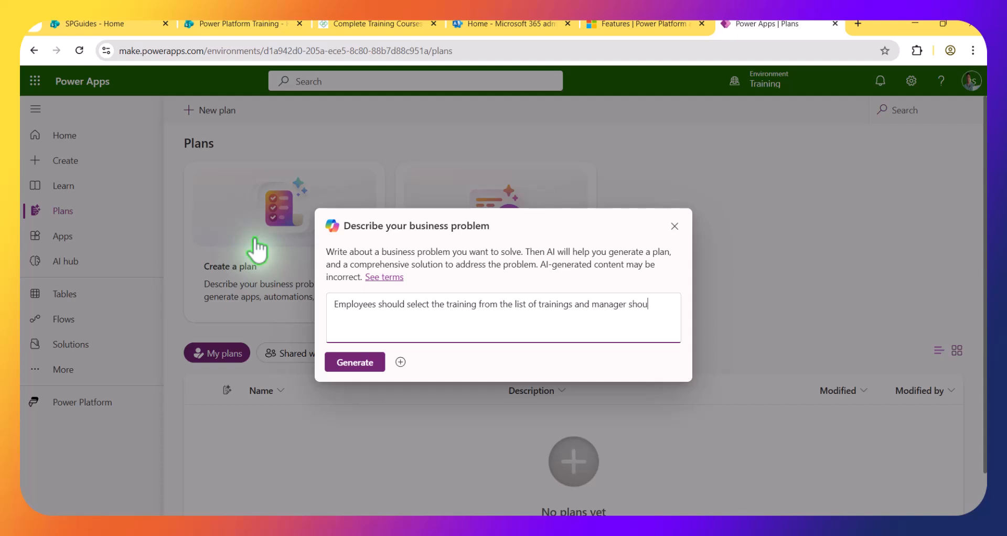
{"action": "type", "text": "ld be able to approve/rje"}
{"action": "key", "text": "BackSpace"}
{"action": "key", "text": "BackSpace"}
{"action": "type", "text": "eject the training."}
{"action": "left_click", "coordinate": [419, 317]}
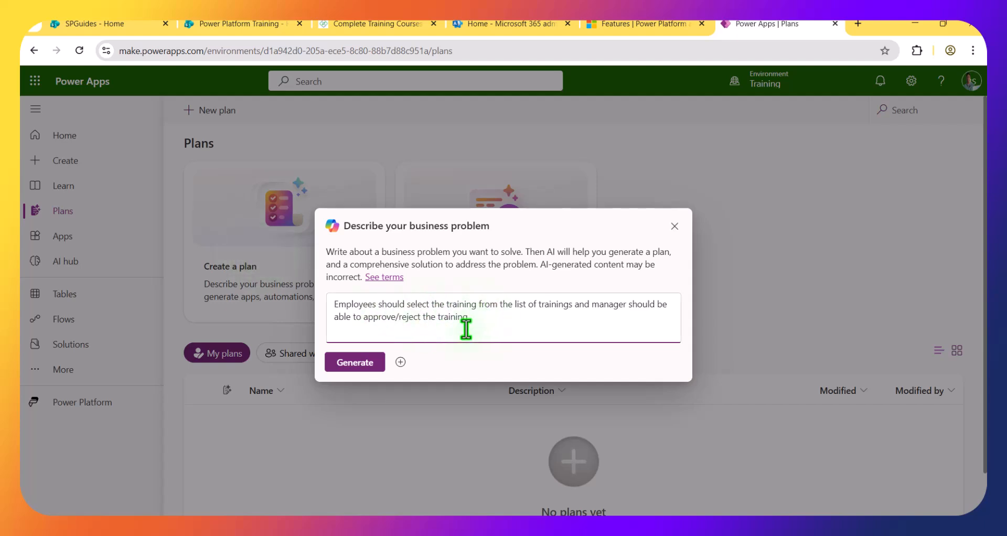
{"action": "left_click", "coordinate": [353, 362]}
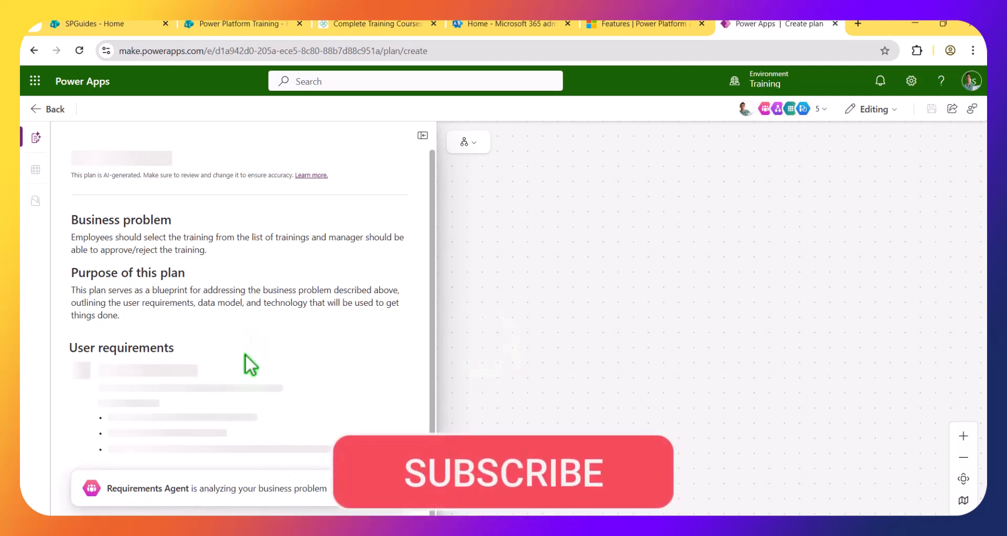
Review the generated Employee and Manager requirements and the list of people and agents working on the plan.
{"action": "scroll", "coordinate": [224, 392], "scroll_direction": "down", "scroll_amount": 1}
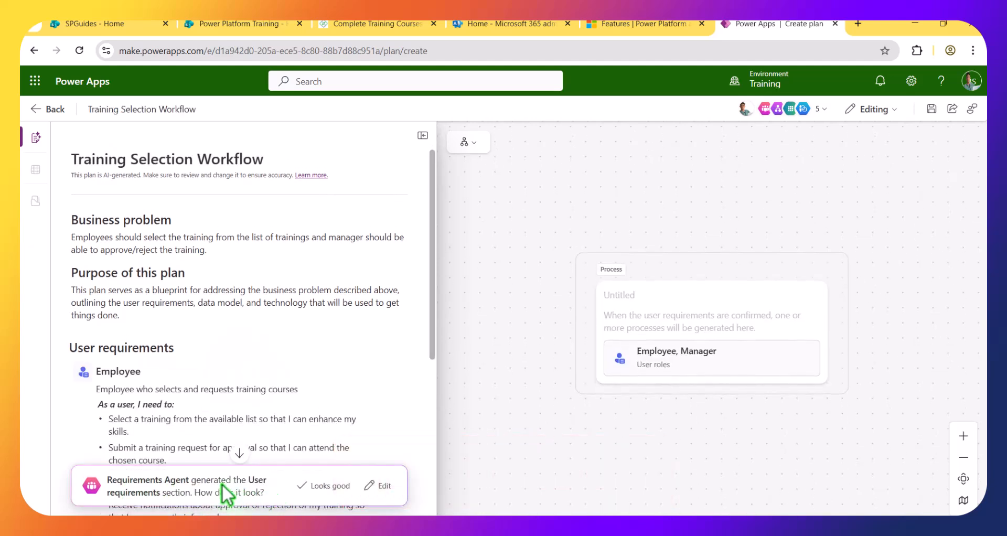
{"action": "scroll", "coordinate": [220, 375], "scroll_direction": "down", "scroll_amount": 2}
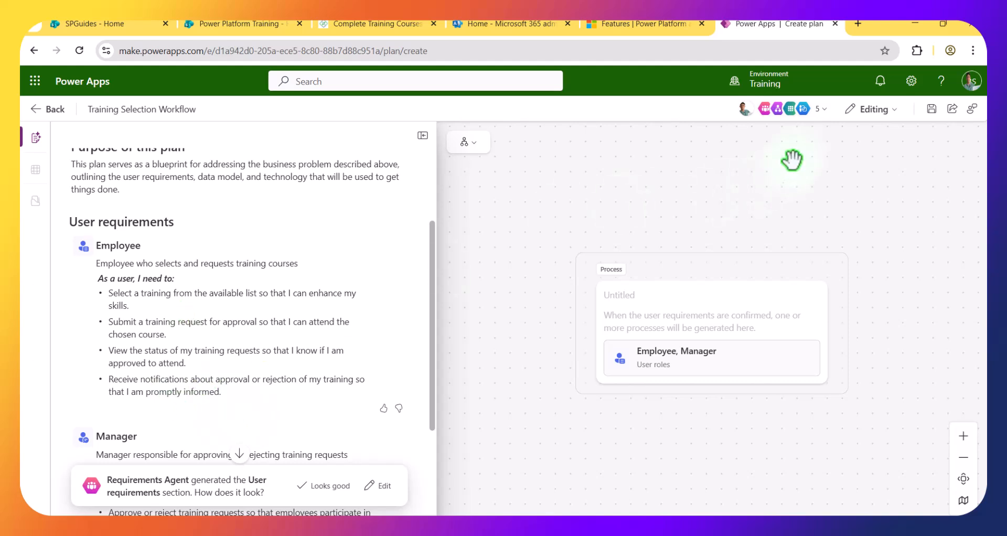
{"action": "left_click", "coordinate": [820, 109]}
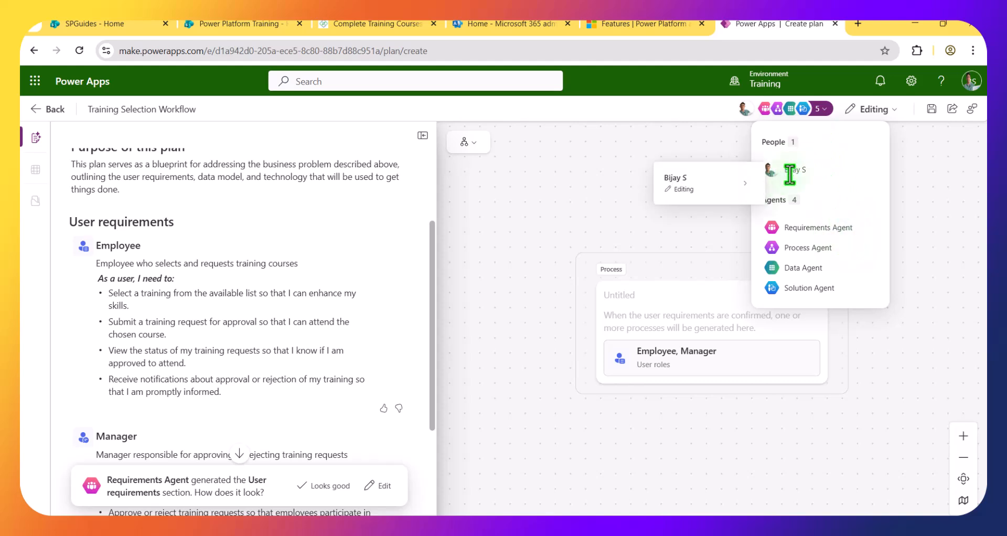
{"action": "left_click", "coordinate": [691, 114]}
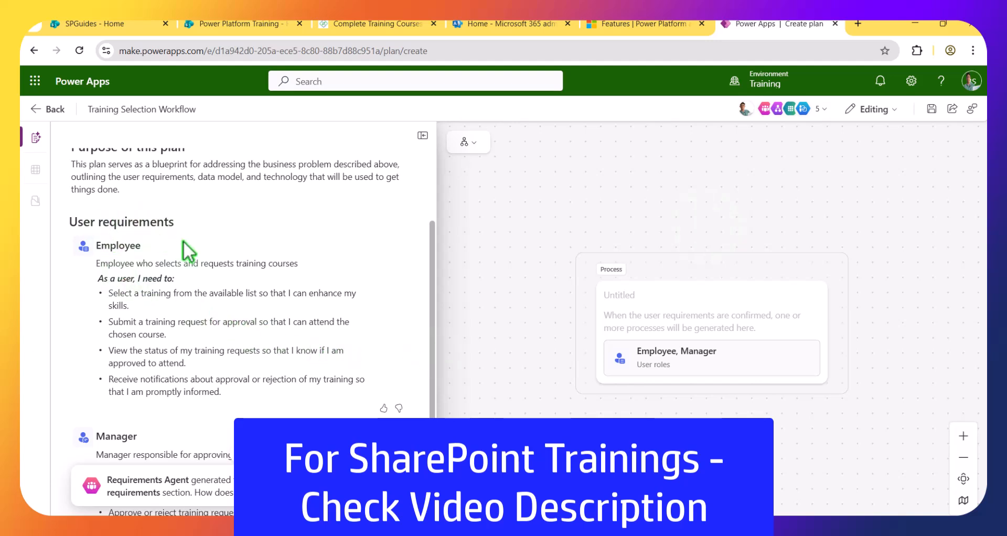
{"action": "scroll", "coordinate": [190, 251], "scroll_direction": "down", "scroll_amount": 2}
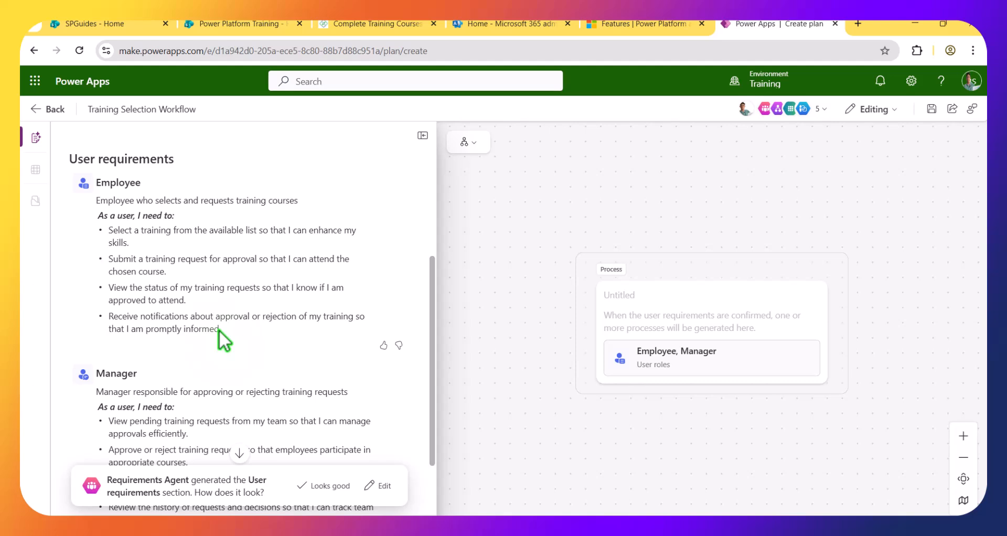
{"action": "scroll", "coordinate": [218, 330], "scroll_direction": "down", "scroll_amount": 2}
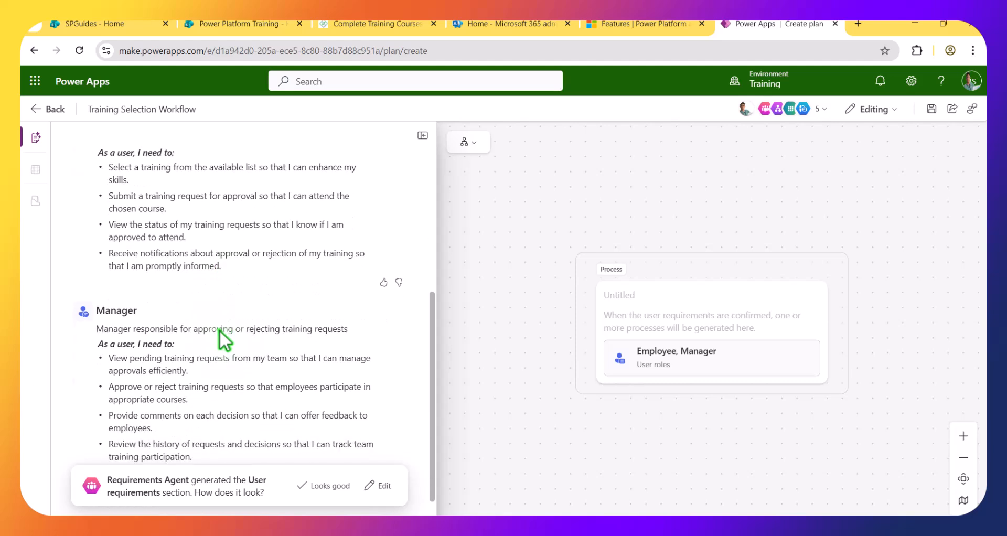
{"action": "scroll", "coordinate": [219, 330], "scroll_direction": "down", "scroll_amount": 1}
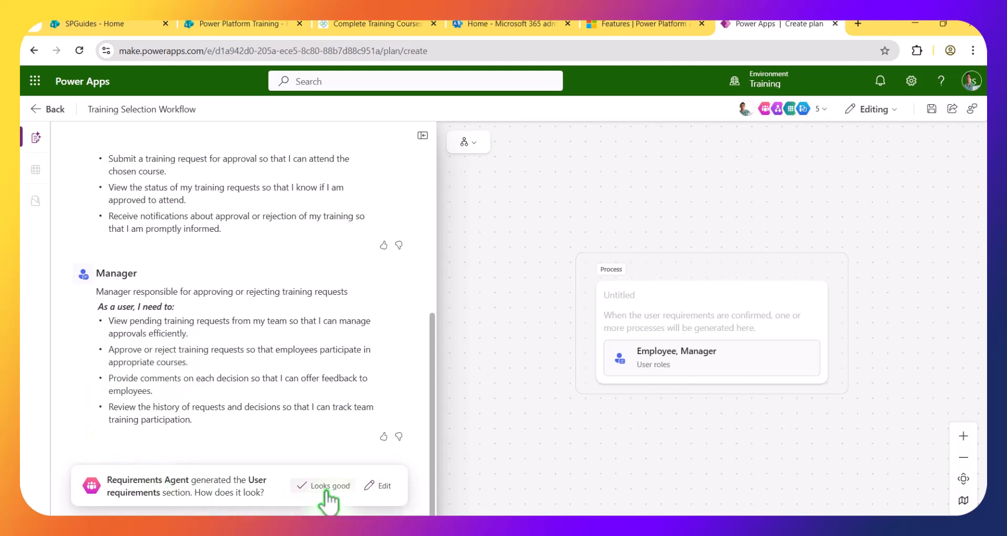
Edit the User requirements section by submitting the change request "With this, i want an agent, that should answer my queries.".
{"action": "left_click", "coordinate": [383, 488]}
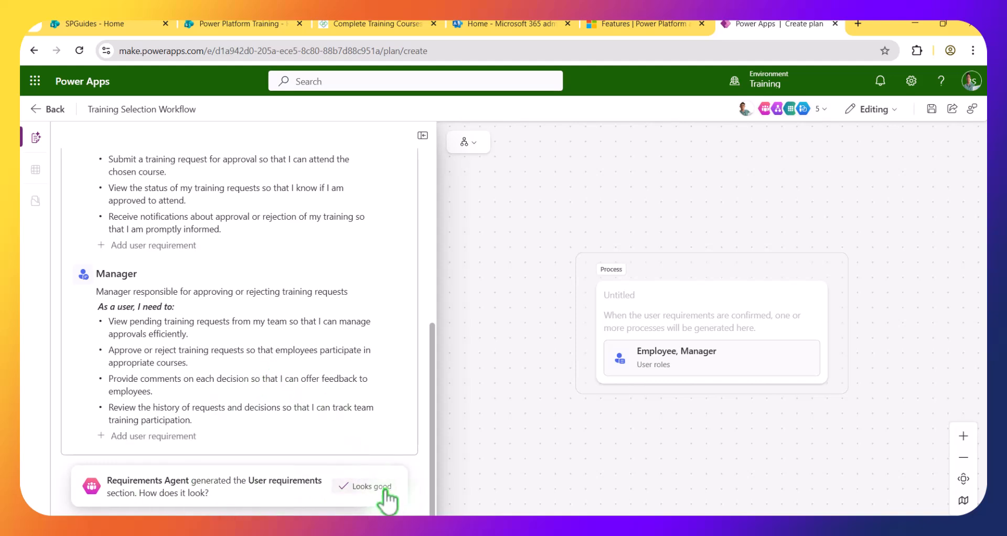
{"action": "scroll", "coordinate": [280, 396], "scroll_direction": "up", "scroll_amount": 3}
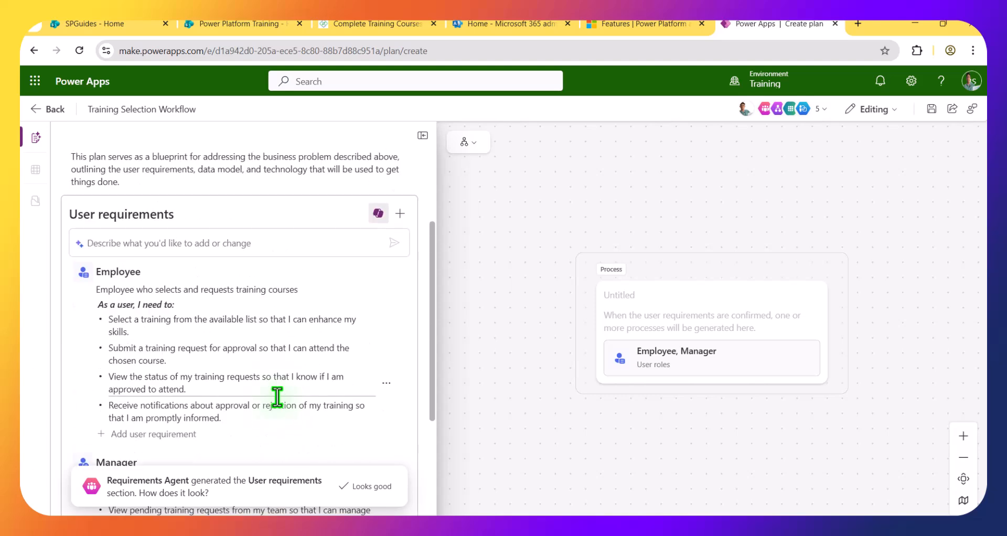
{"action": "left_click", "coordinate": [179, 245]}
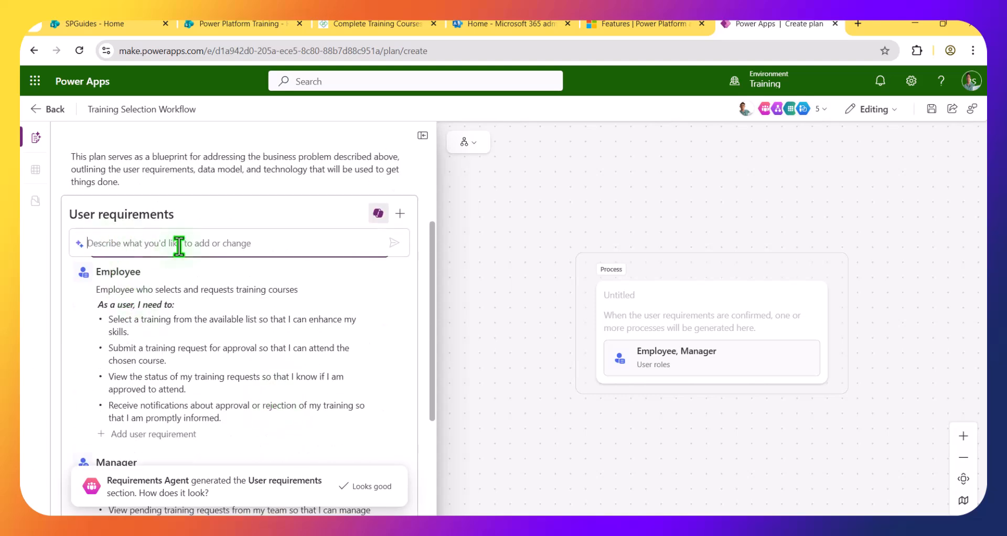
{"action": "type", "text": "I"}
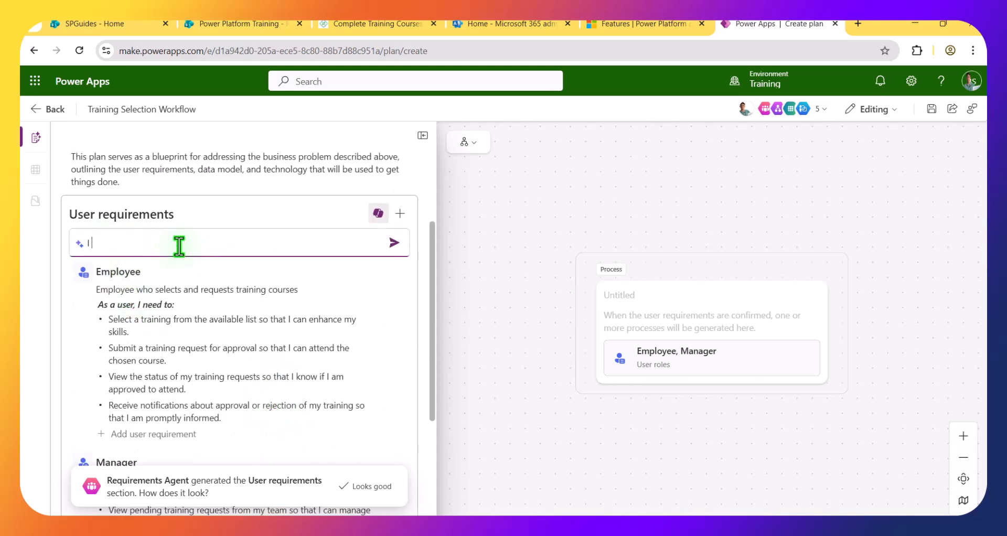
{"action": "type", "text": "W"}
{"action": "type", "text": "ould ans"}
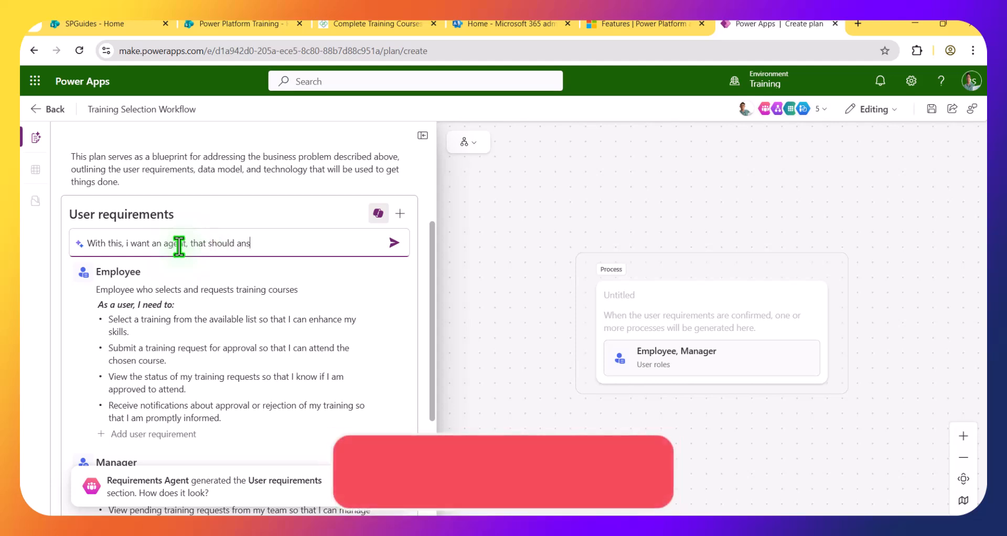
{"action": "type", "text": "wer my que"}
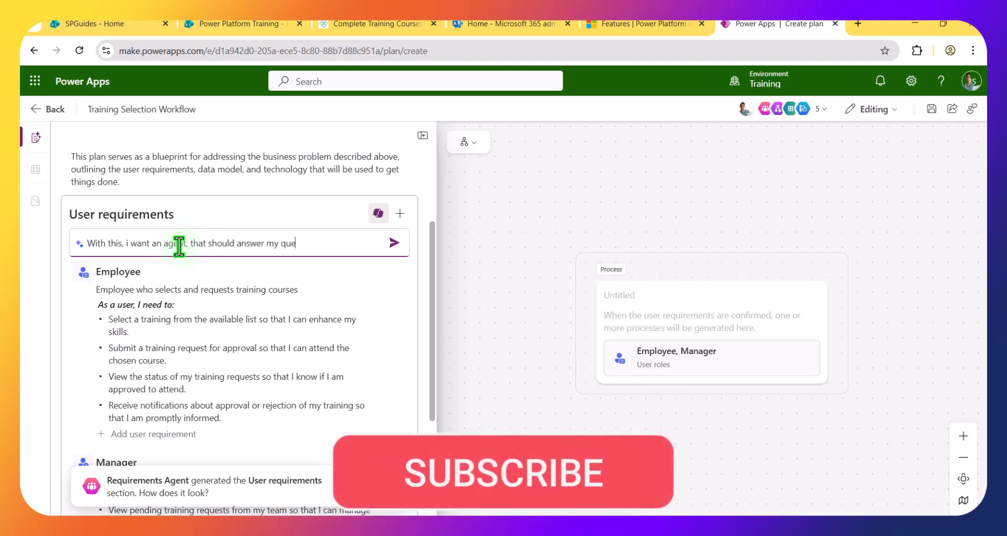
{"action": "type", "text": "rits"}
{"action": "key", "text": "BackSpace"}
{"action": "key", "text": "BackSpace"}
{"action": "type", "text": "es."}
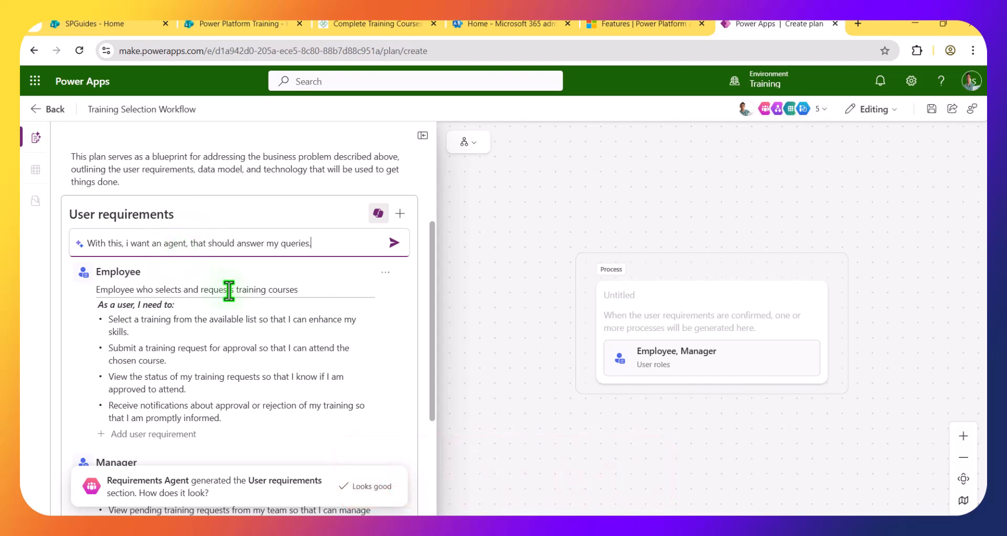
{"action": "left_click", "coordinate": [393, 243]}
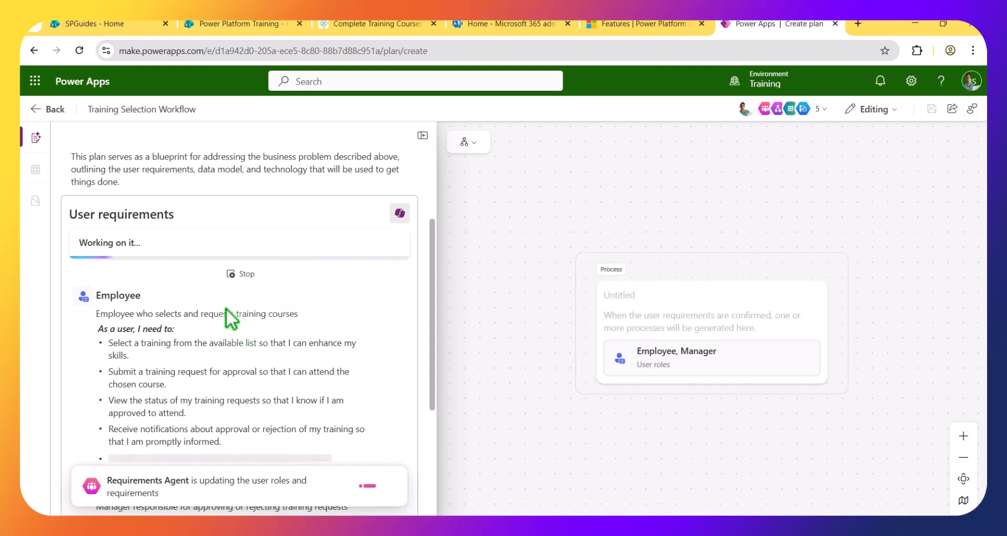
Keep the revised requirements with the added Agent role and approve the User requirements section.
{"action": "scroll", "coordinate": [225, 308], "scroll_direction": "down", "scroll_amount": 4}
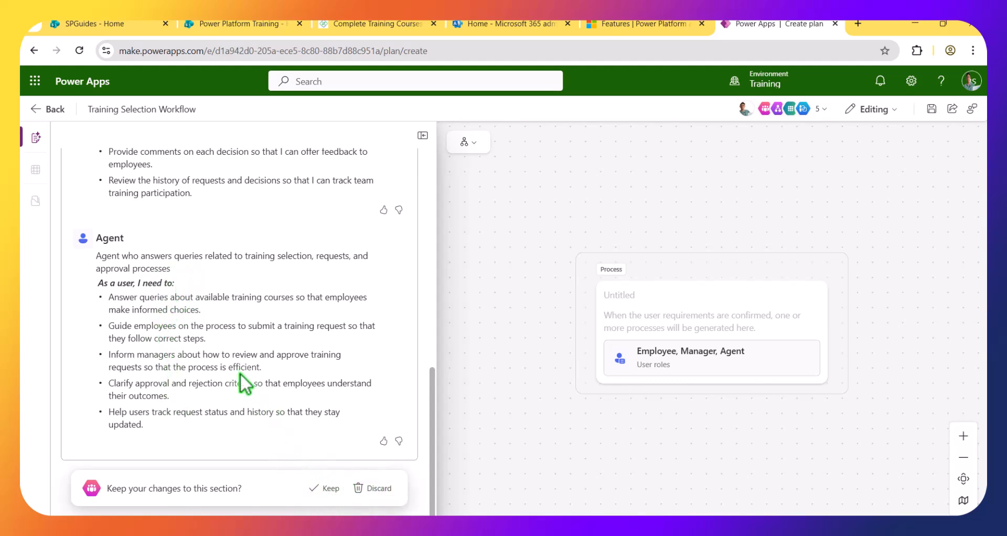
{"action": "left_click", "coordinate": [327, 488]}
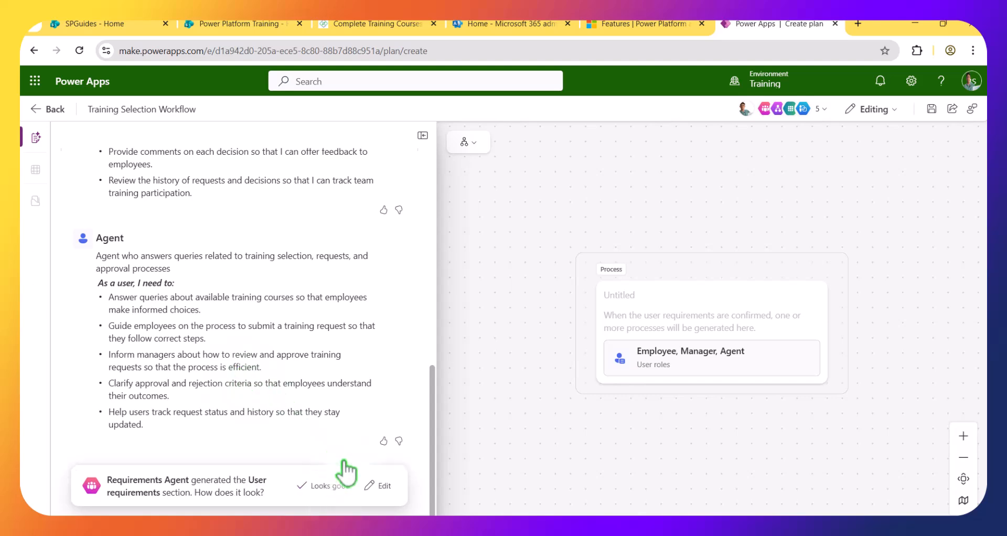
{"action": "scroll", "coordinate": [349, 370], "scroll_direction": "up", "scroll_amount": 5}
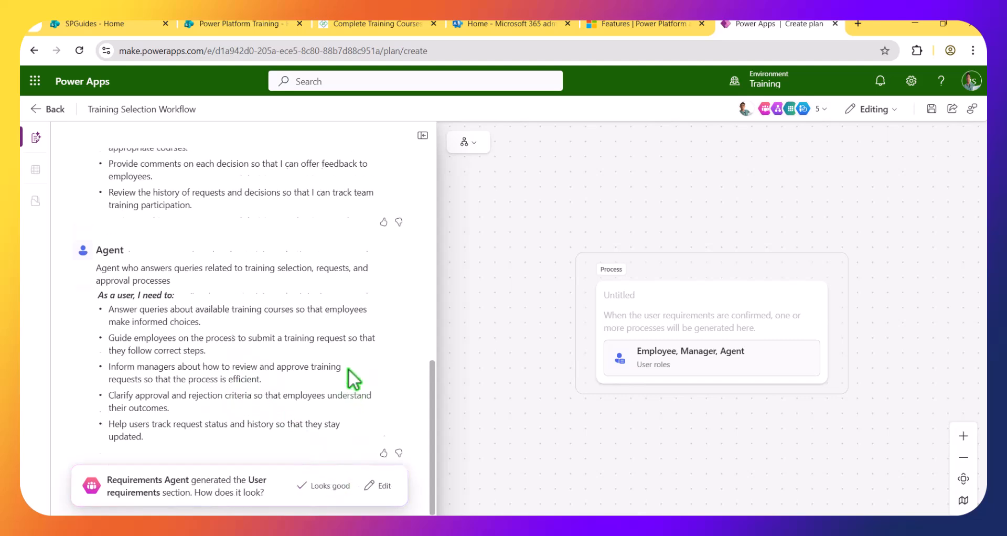
{"action": "scroll", "coordinate": [348, 369], "scroll_direction": "up", "scroll_amount": 5}
{"action": "scroll", "coordinate": [346, 370], "scroll_direction": "down", "scroll_amount": 10}
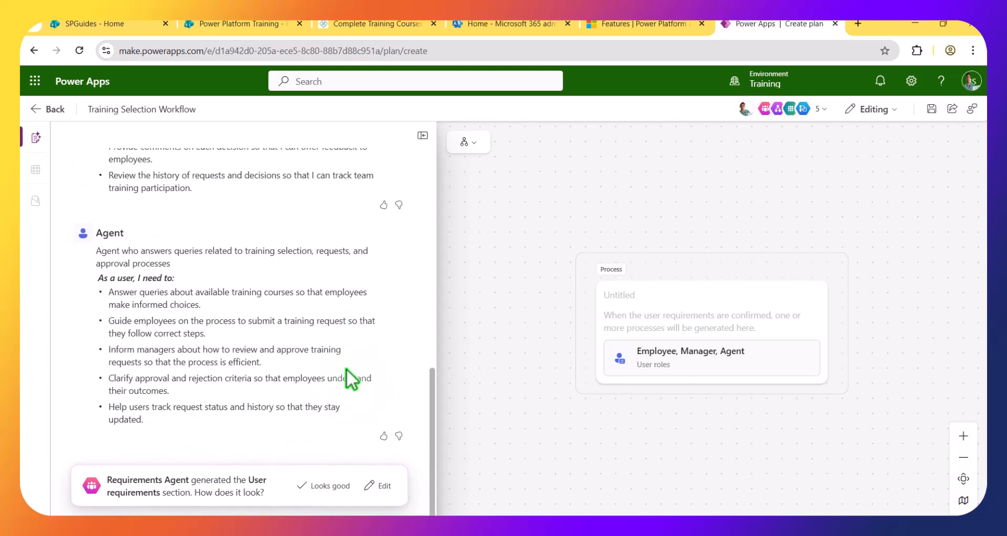
{"action": "left_click", "coordinate": [319, 485]}
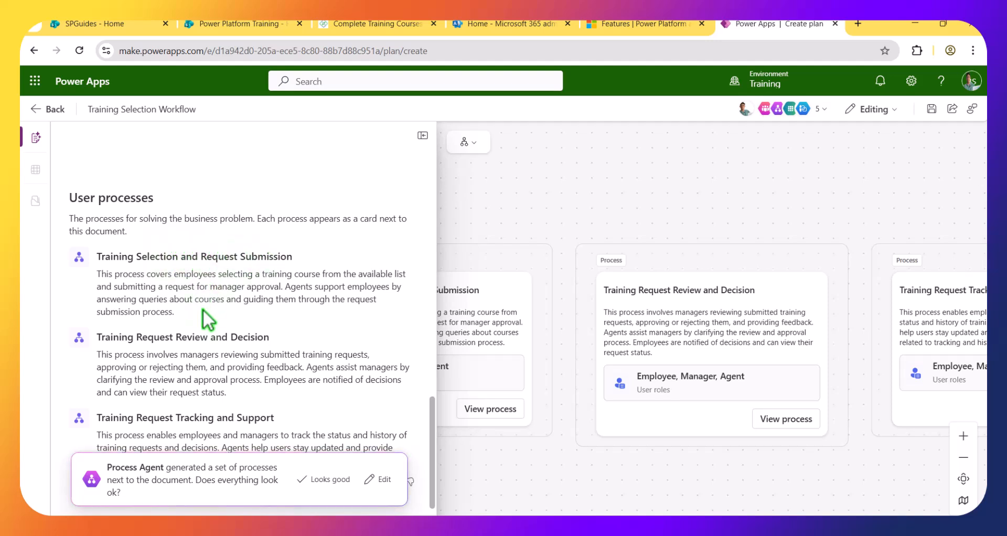
Approve the generated User processes section and the Data model section with the Employee, Training and Training Request tables.
{"action": "scroll", "coordinate": [207, 315], "scroll_direction": "down", "scroll_amount": 1}
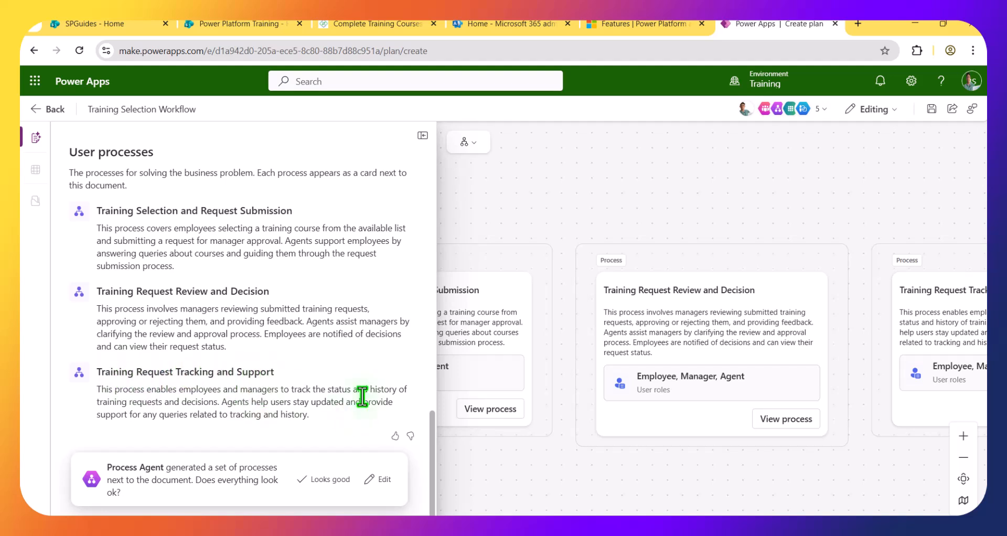
{"action": "left_click", "coordinate": [330, 480]}
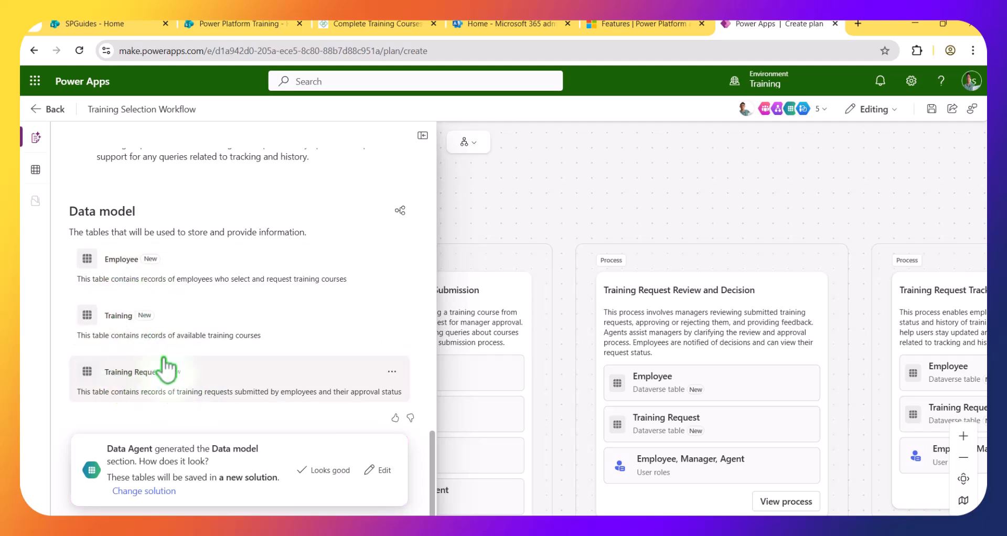
{"action": "left_click", "coordinate": [331, 470]}
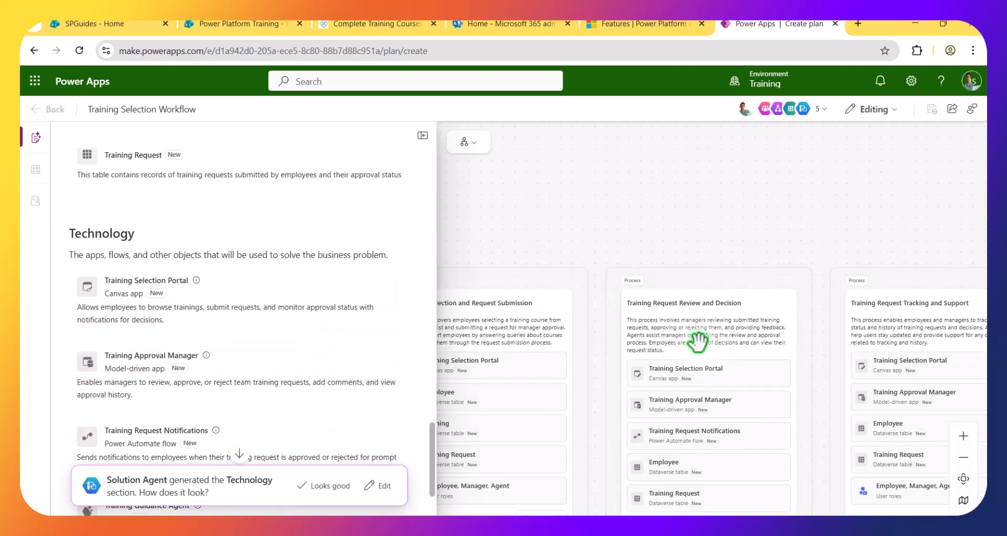
Review the Review and Decision process card and the generated apps, flow and agent, and approve the Technology section.
{"action": "scroll", "coordinate": [698, 342], "scroll_direction": "up", "scroll_amount": 3}
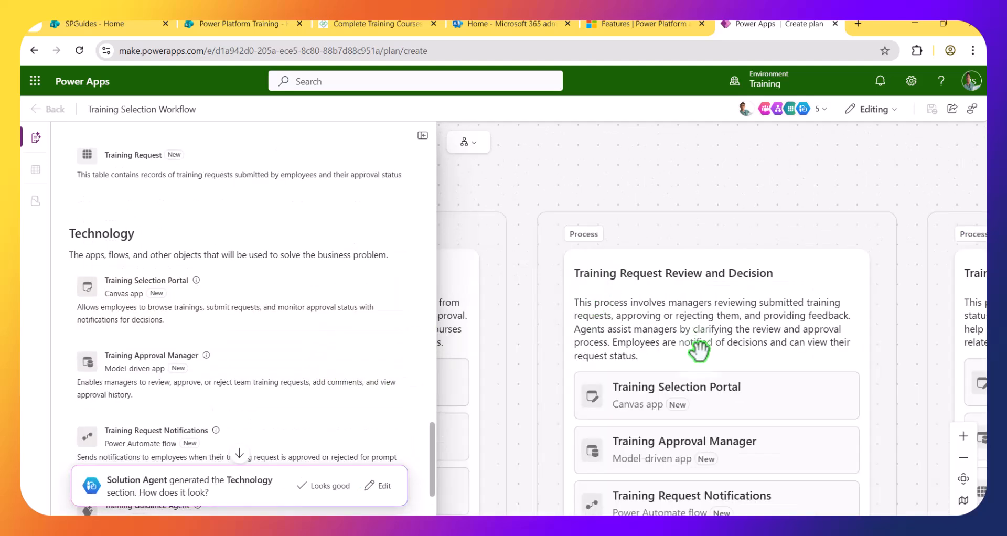
{"action": "scroll", "coordinate": [189, 341], "scroll_direction": "down", "scroll_amount": 1}
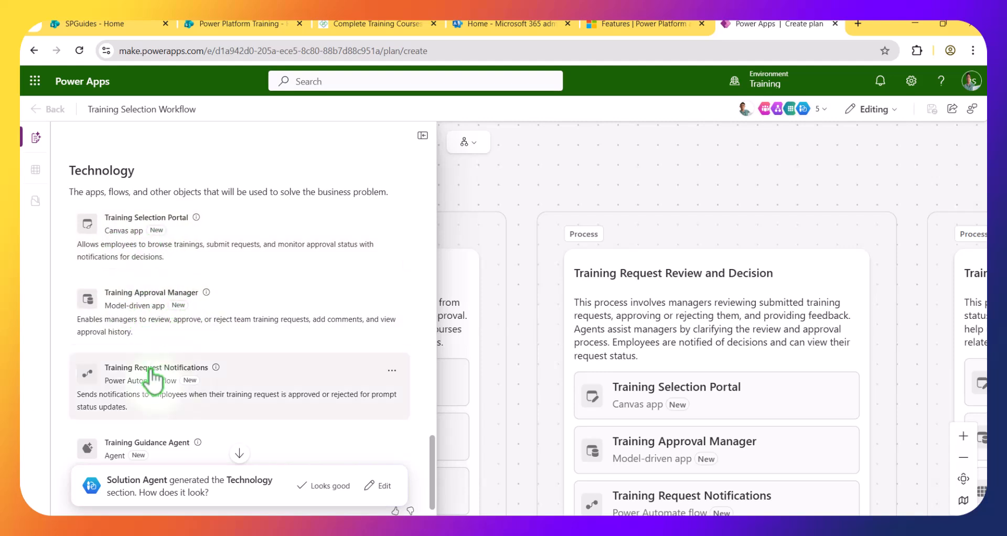
{"action": "scroll", "coordinate": [182, 378], "scroll_direction": "down", "scroll_amount": 1}
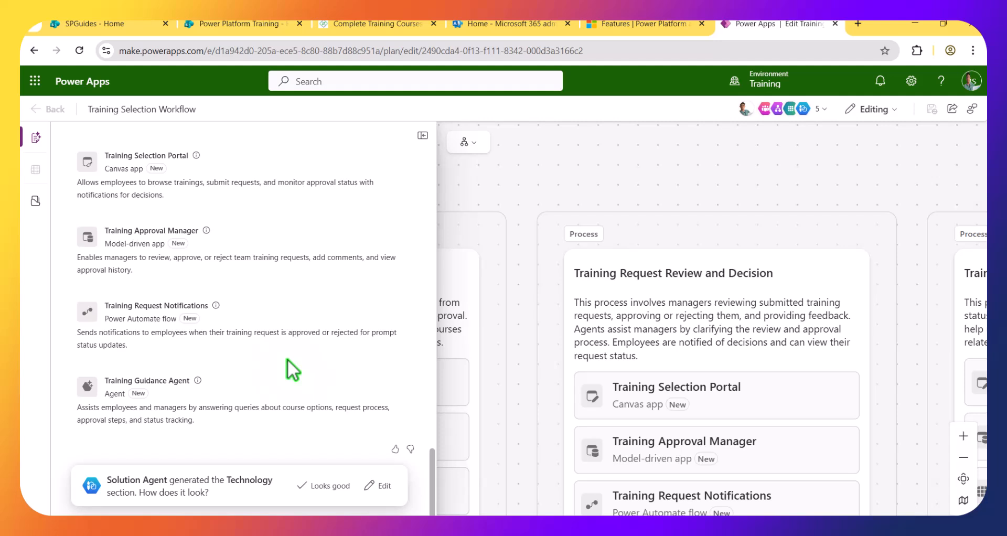
{"action": "left_click", "coordinate": [321, 487]}
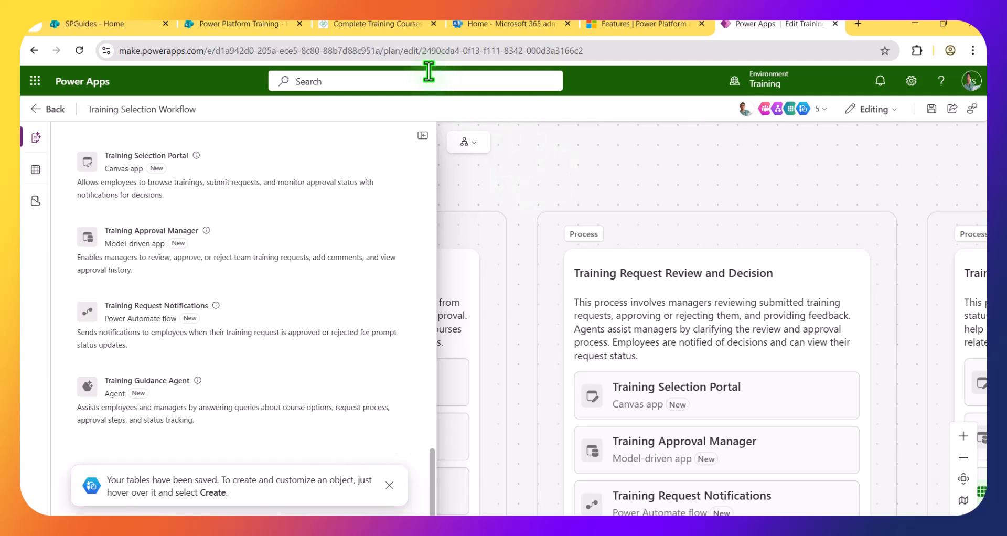
Switch to the SPGuides courses page and look through the training course bundle, individual courses and downloadable solutions.
{"action": "left_click", "coordinate": [397, 25]}
{"action": "scroll", "coordinate": [419, 262], "scroll_direction": "up", "scroll_amount": 7}
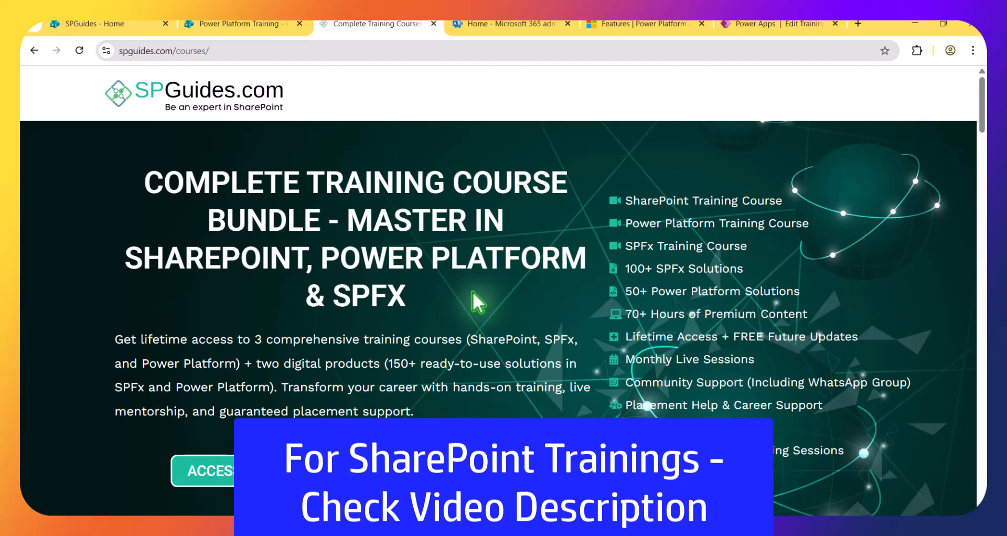
{"action": "scroll", "coordinate": [471, 292], "scroll_direction": "down", "scroll_amount": 2}
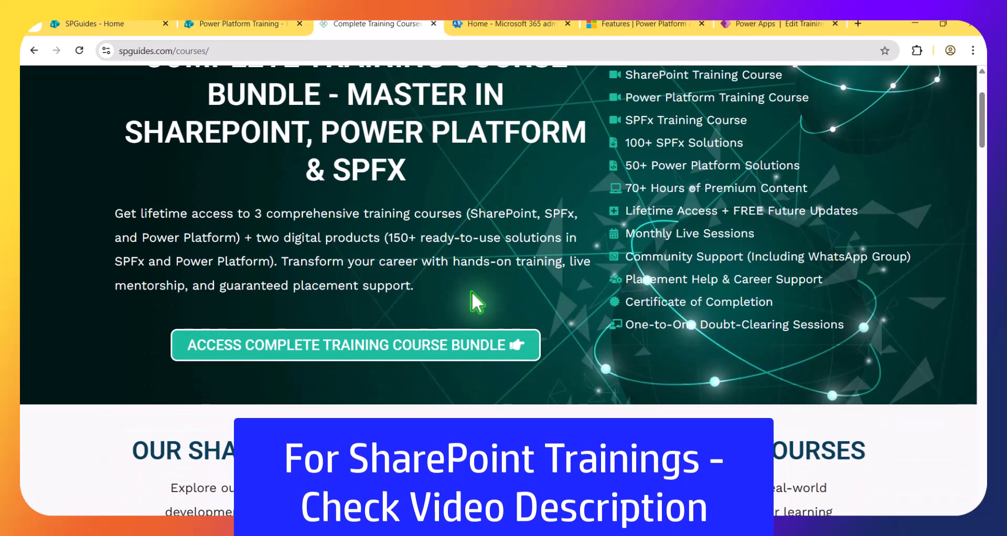
{"action": "scroll", "coordinate": [471, 292], "scroll_direction": "down", "scroll_amount": 3}
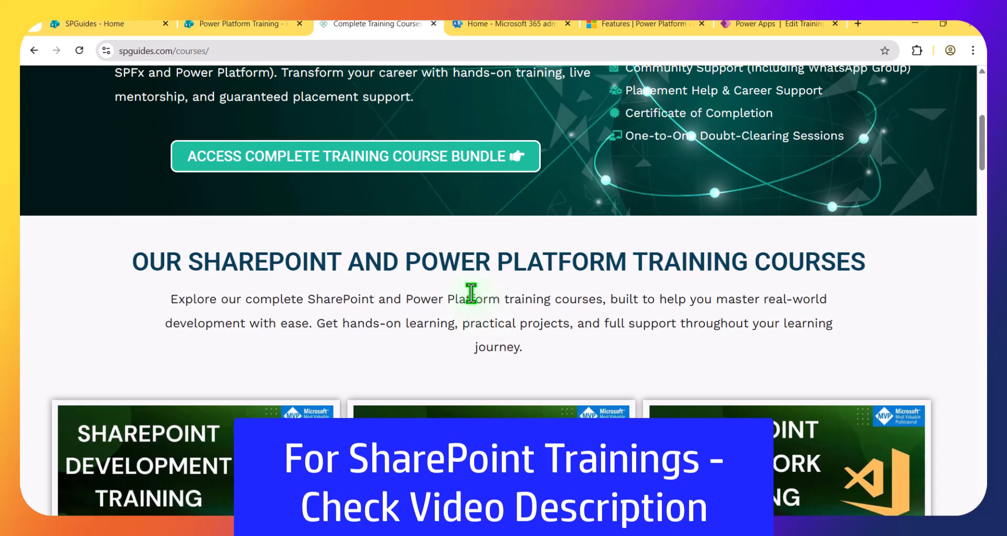
{"action": "scroll", "coordinate": [471, 292], "scroll_direction": "down", "scroll_amount": 5}
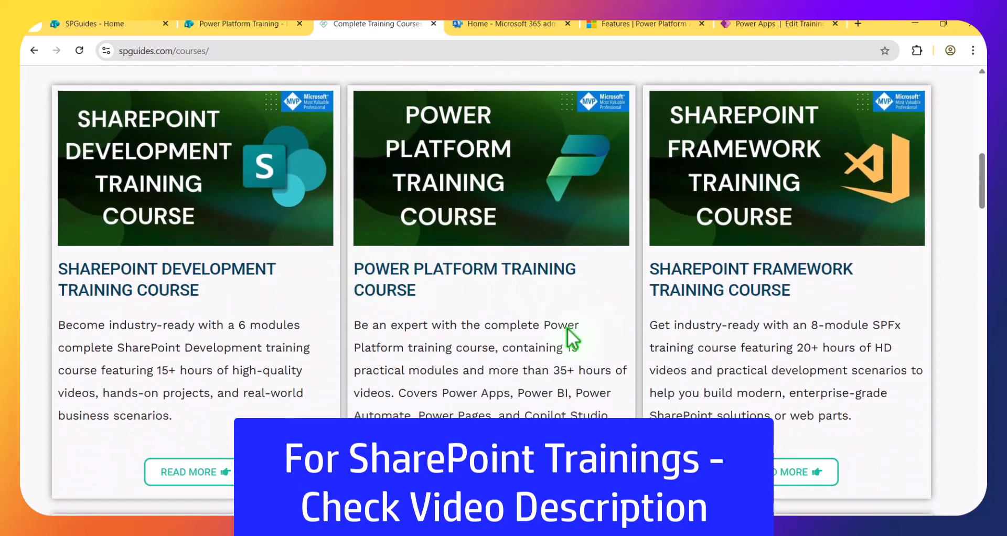
{"action": "scroll", "coordinate": [535, 295], "scroll_direction": "down", "scroll_amount": 6}
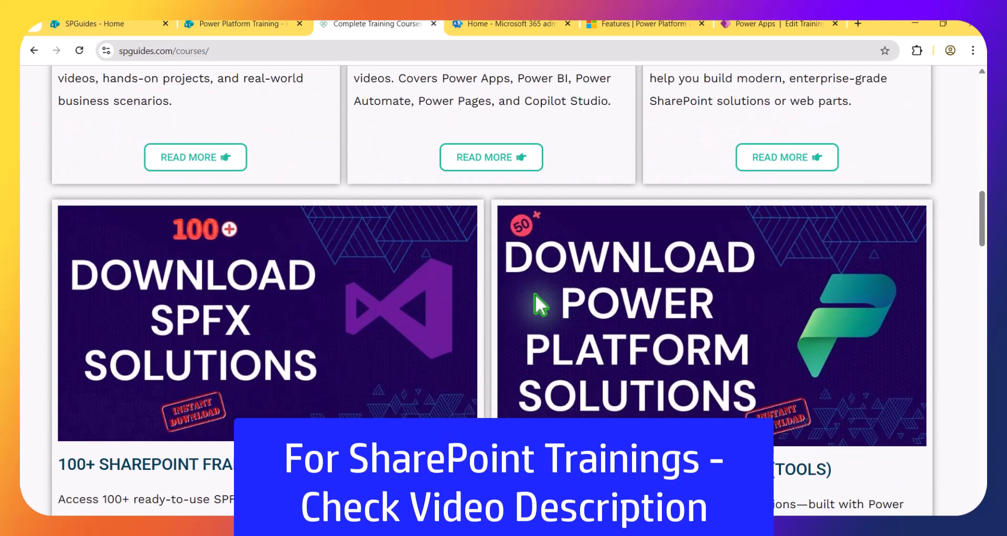
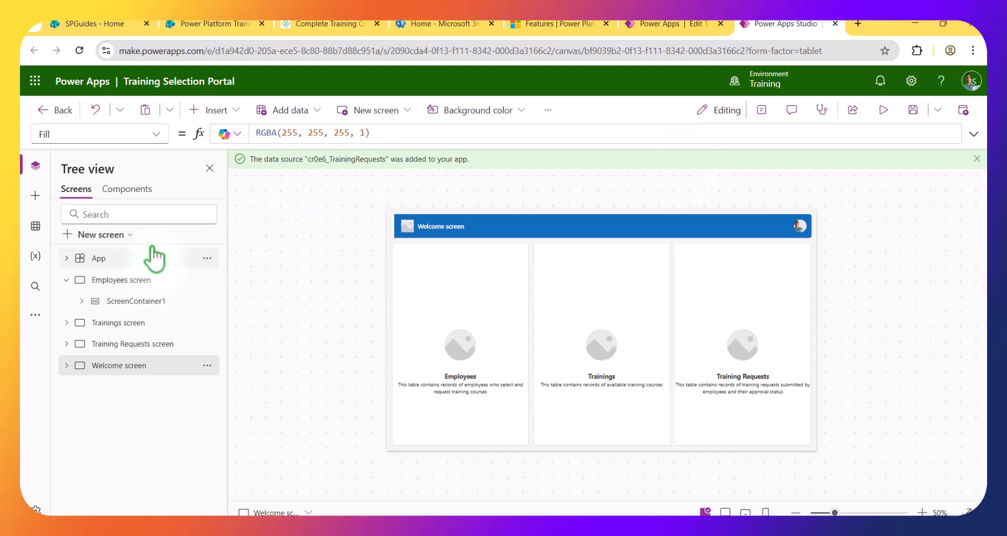
Collapse the Employees screen in the tree view and preview the Training Selection Portal app from its Welcome screen.
{"action": "left_click", "coordinate": [431, 330]}
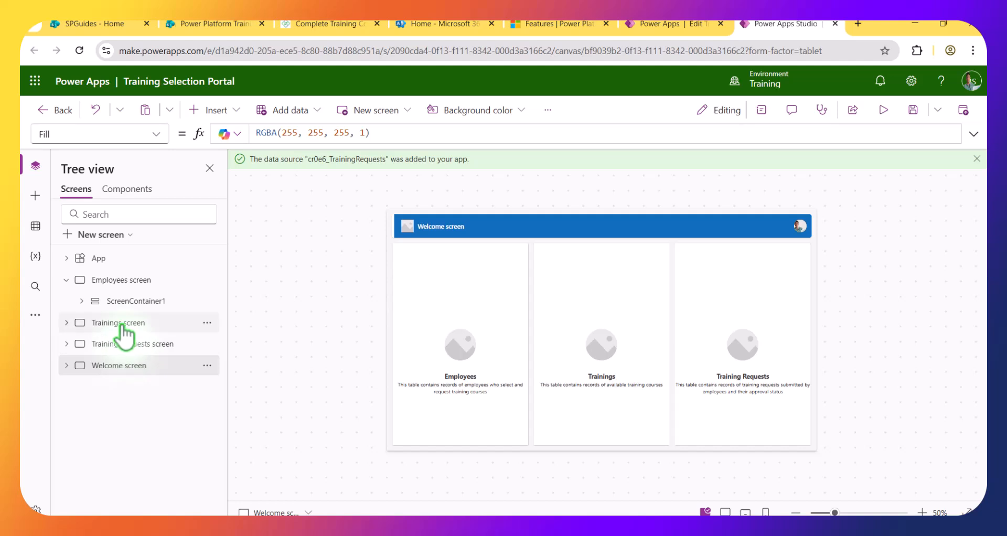
{"action": "left_click", "coordinate": [66, 279]}
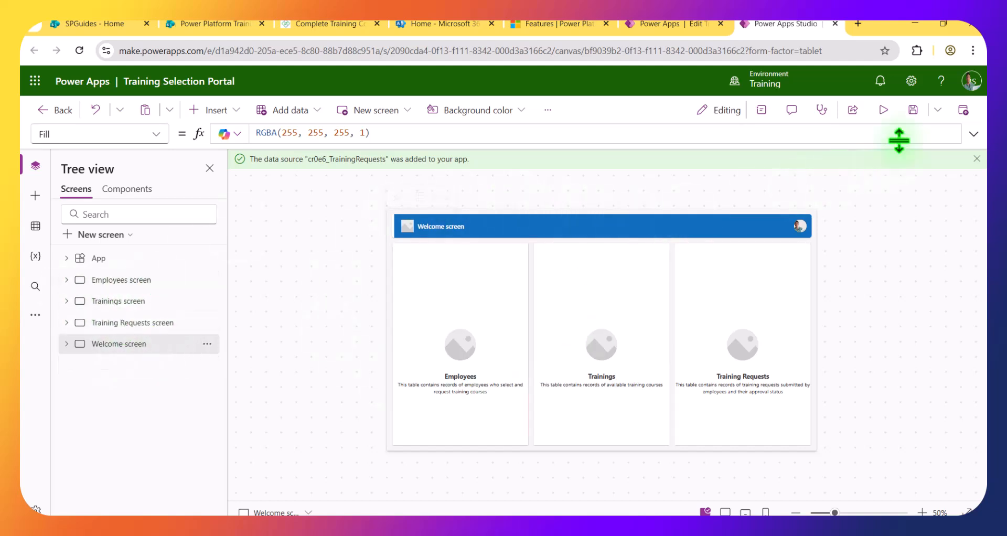
{"action": "left_click", "coordinate": [883, 109]}
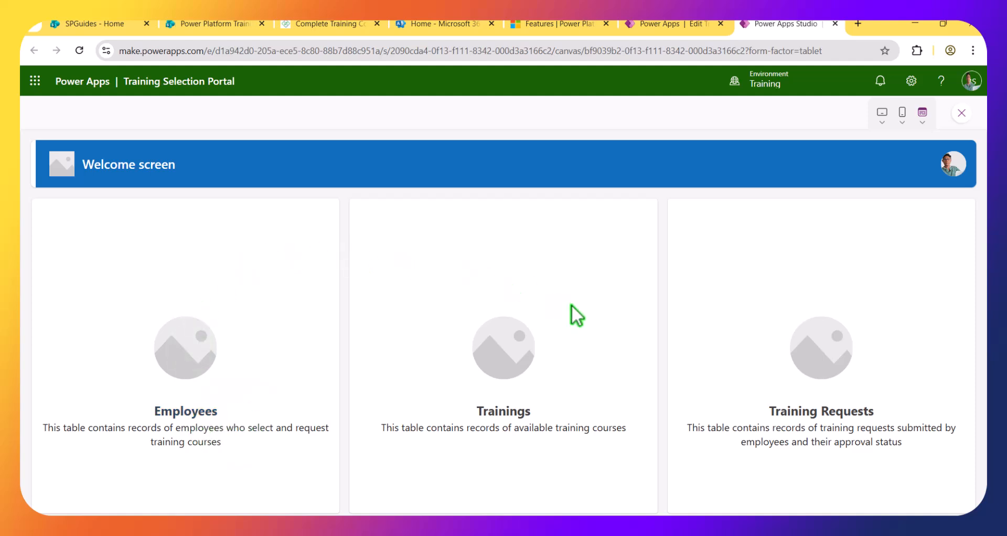
Browse the Employees records, check the blank new-employee form without saving it, and return to the Welcome screen.
{"action": "left_click", "coordinate": [197, 414]}
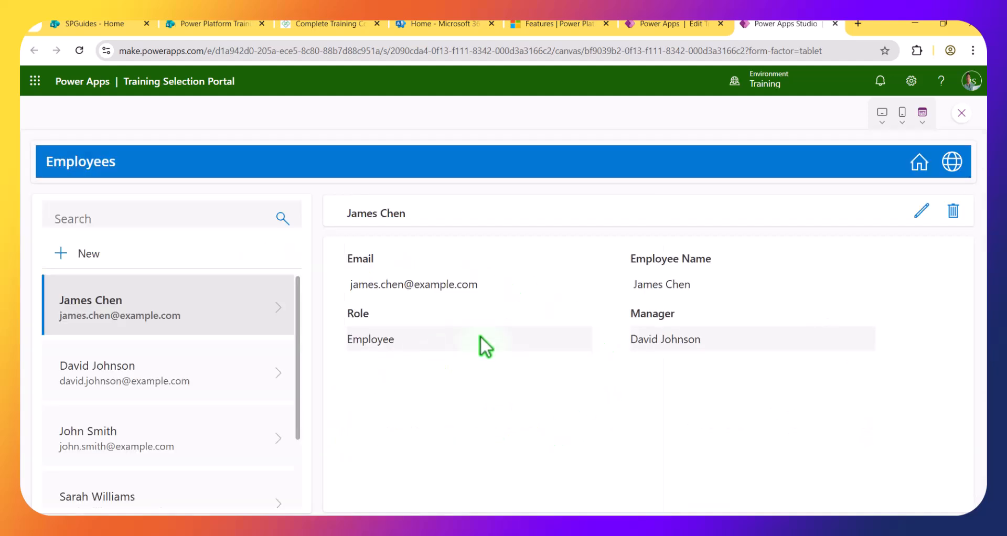
{"action": "scroll", "coordinate": [208, 414], "scroll_direction": "down", "scroll_amount": 2}
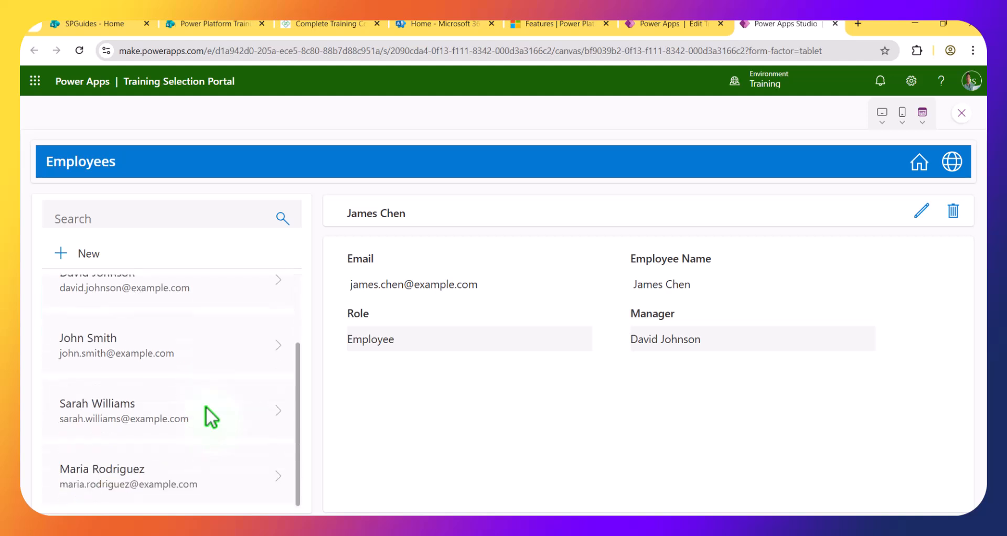
{"action": "scroll", "coordinate": [211, 416], "scroll_direction": "up", "scroll_amount": 2}
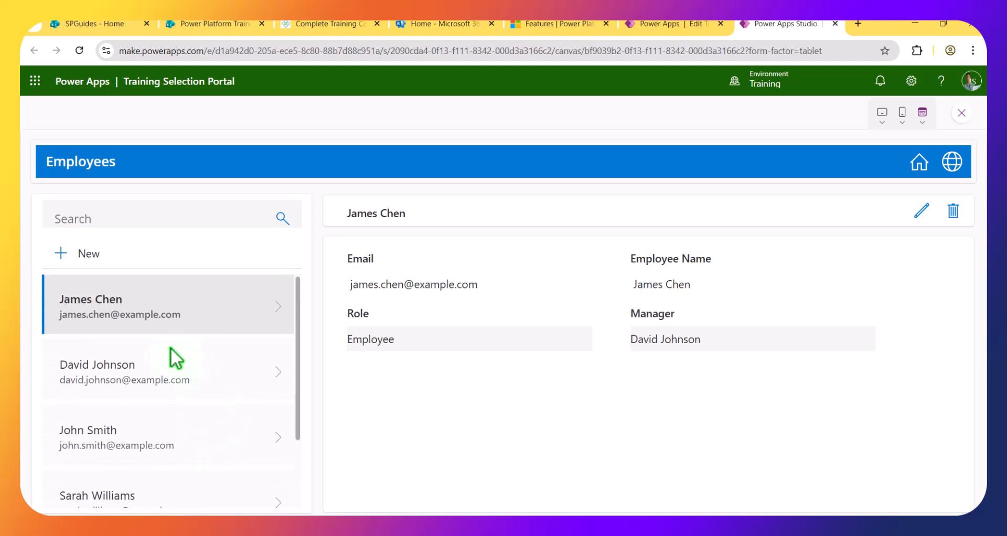
{"action": "left_click", "coordinate": [62, 253]}
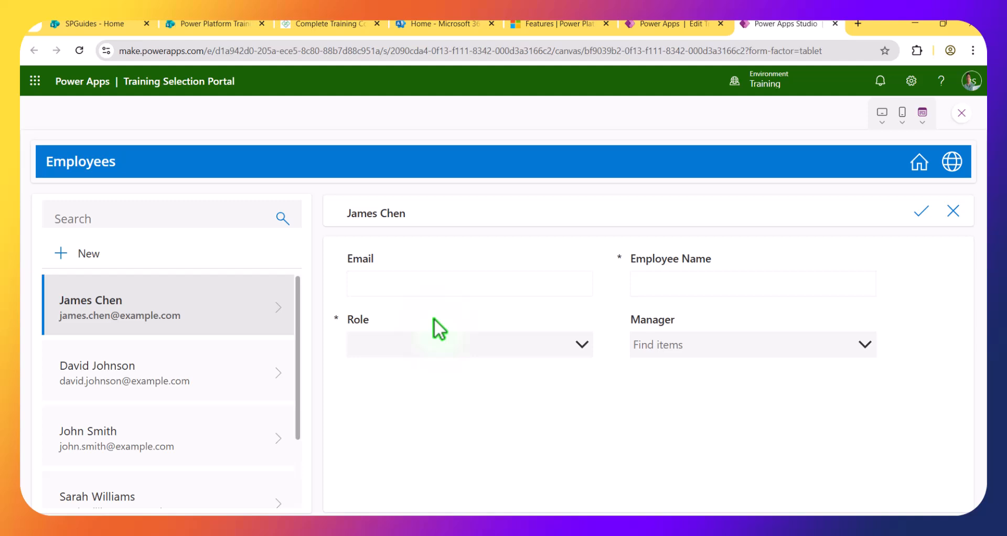
{"action": "left_click", "coordinate": [952, 212]}
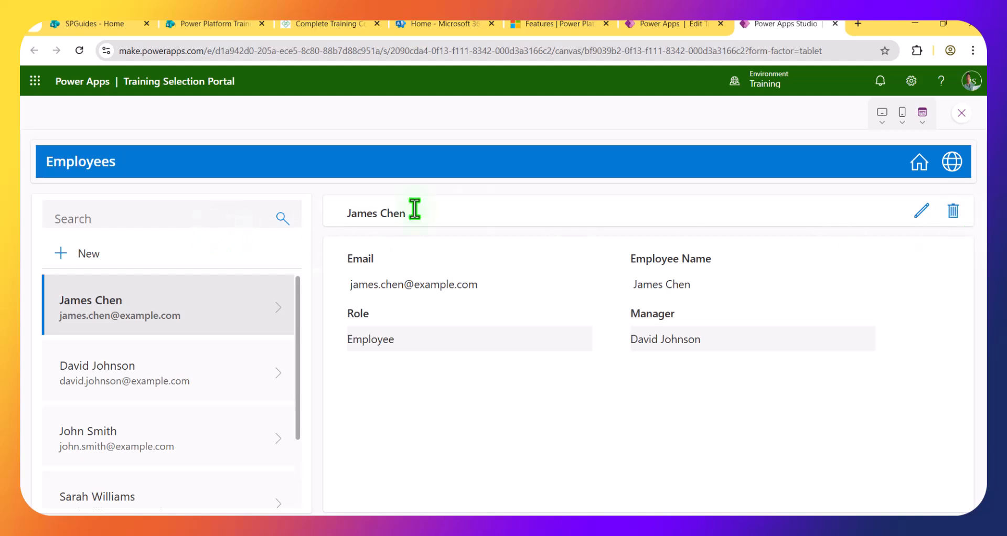
{"action": "left_click", "coordinate": [918, 164]}
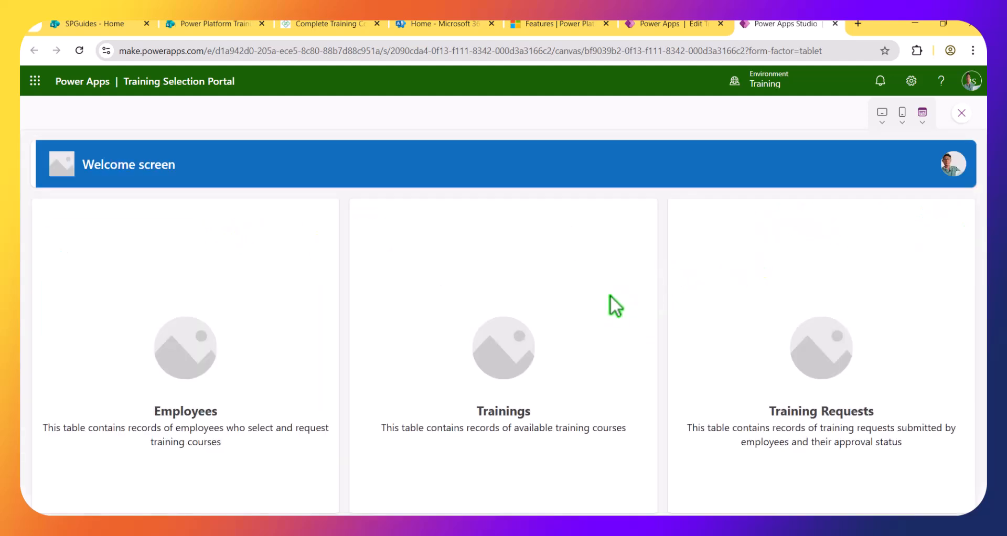
Examine the Customer Service and Time Management records under Trainings and return to the Welcome screen.
{"action": "left_click", "coordinate": [518, 414]}
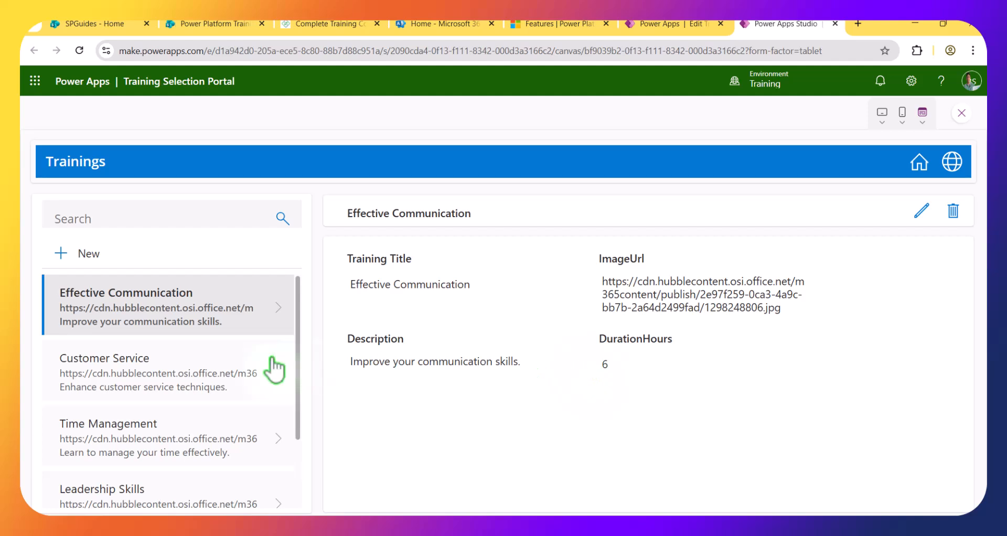
{"action": "left_click", "coordinate": [170, 374]}
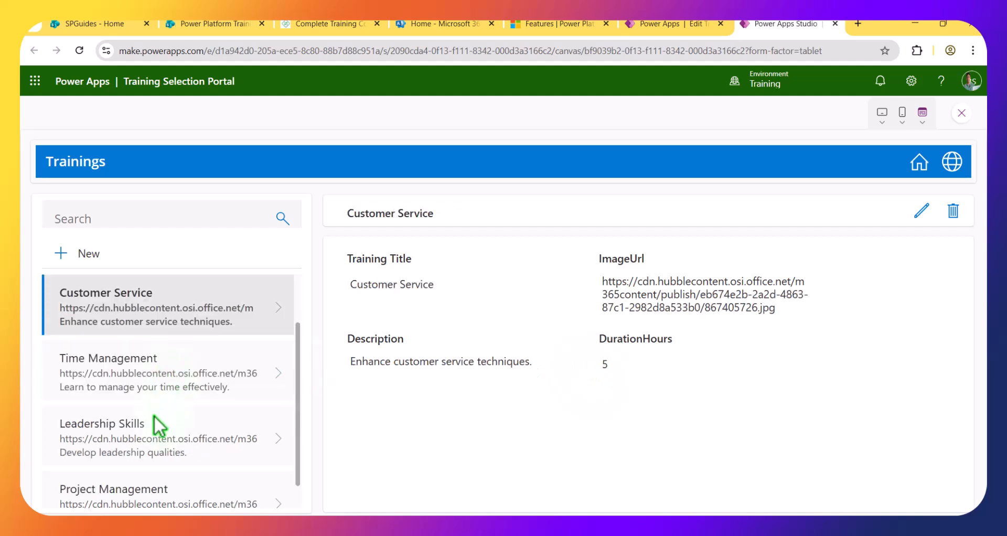
{"action": "left_click", "coordinate": [143, 389]}
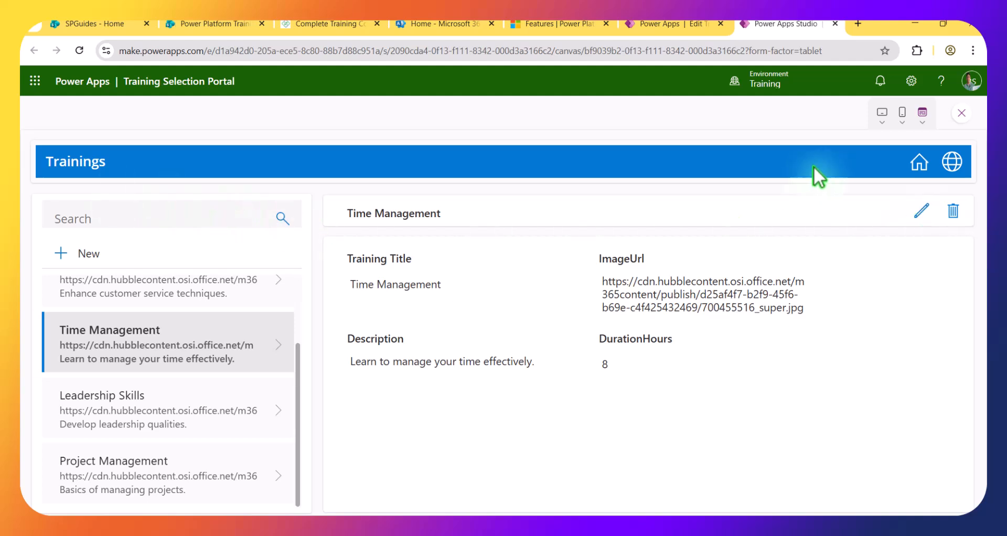
{"action": "left_click", "coordinate": [918, 163]}
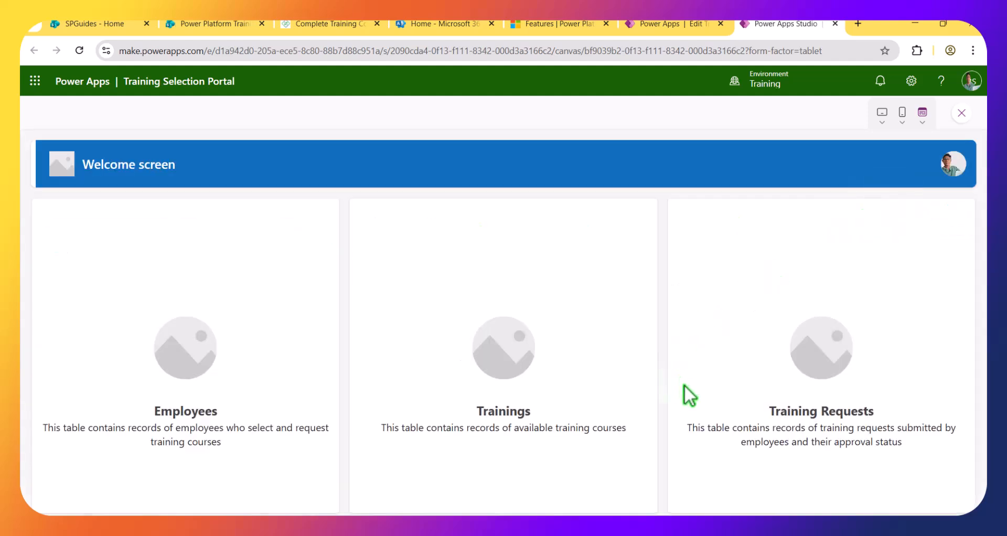
Set the status of the pending Customer Service training request to Approved, save the record and close the app preview.
{"action": "left_click", "coordinate": [837, 415]}
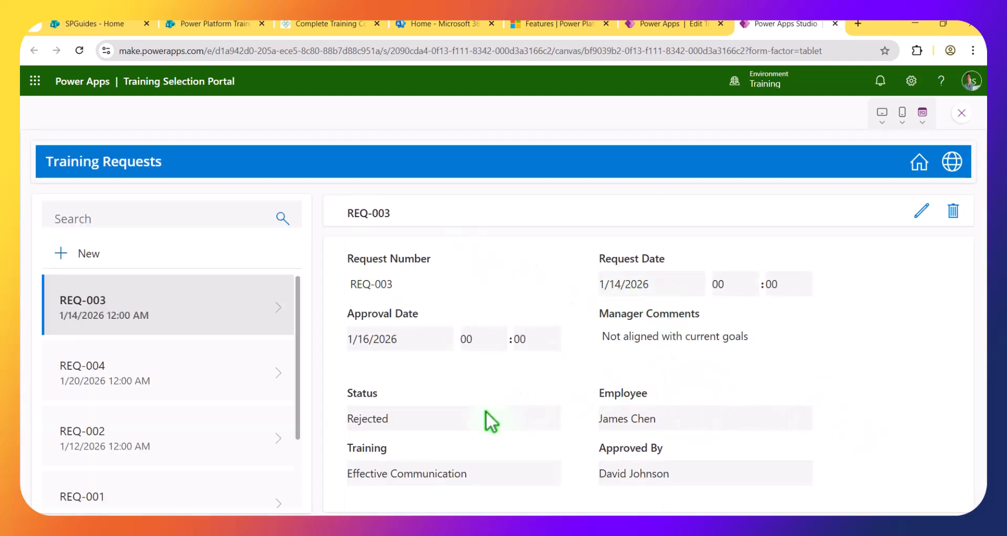
{"action": "left_click", "coordinate": [159, 364]}
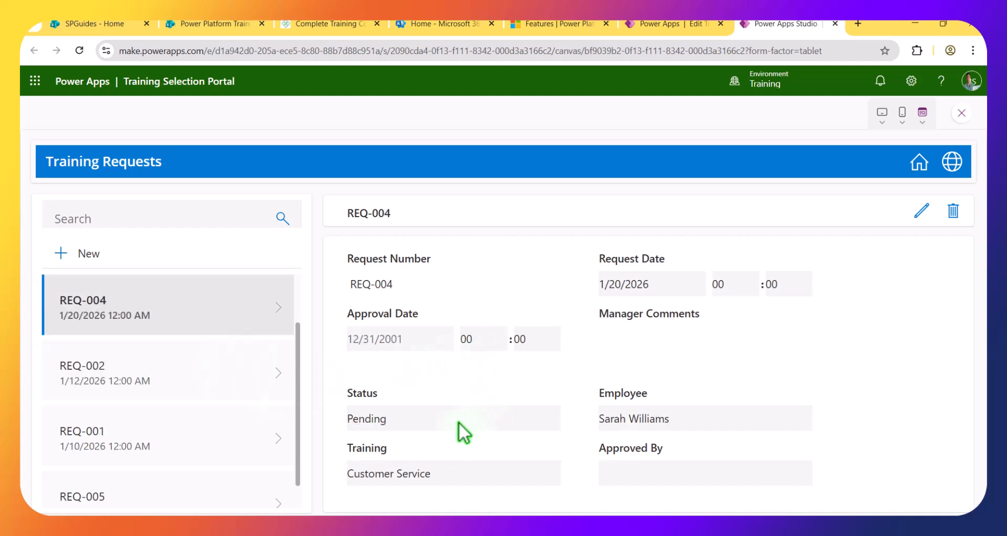
{"action": "left_click", "coordinate": [920, 212]}
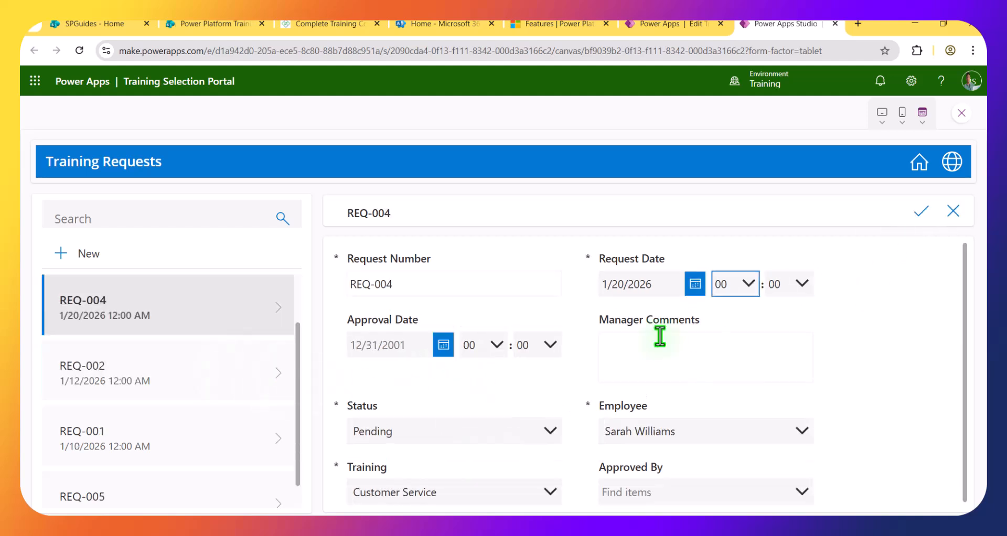
{"action": "left_click", "coordinate": [546, 430]}
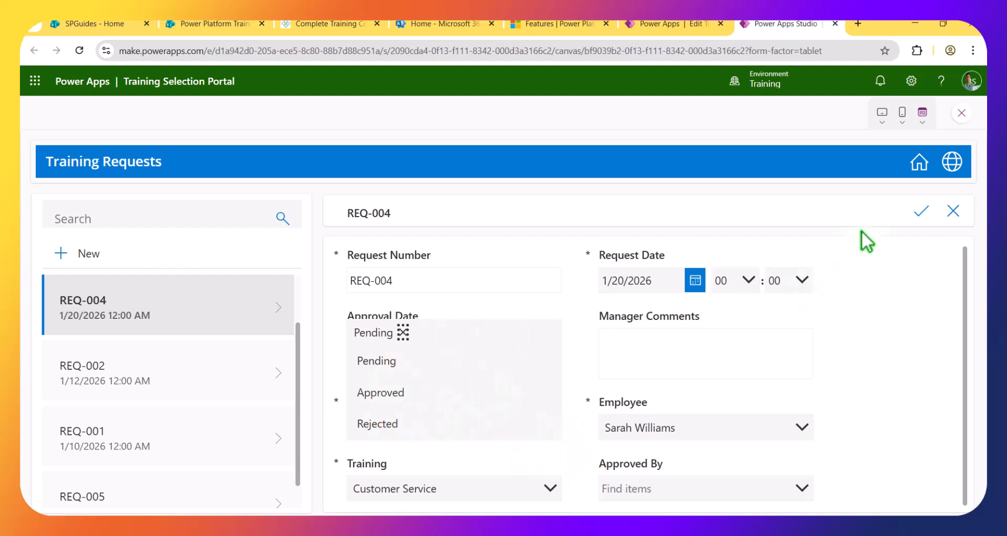
{"action": "left_click", "coordinate": [383, 393]}
{"action": "left_click", "coordinate": [921, 210]}
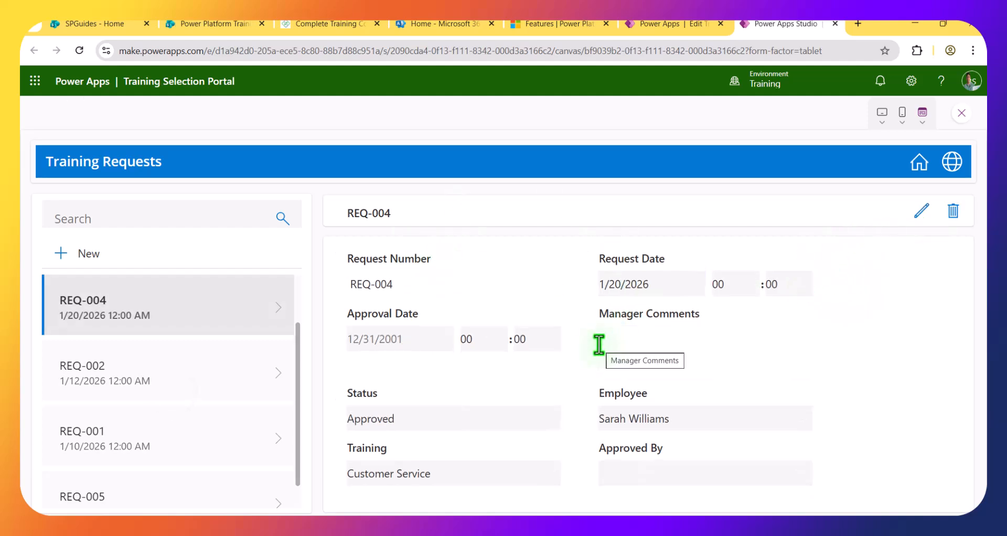
{"action": "left_click", "coordinate": [961, 113]}
{"action": "left_click", "coordinate": [653, 356]}
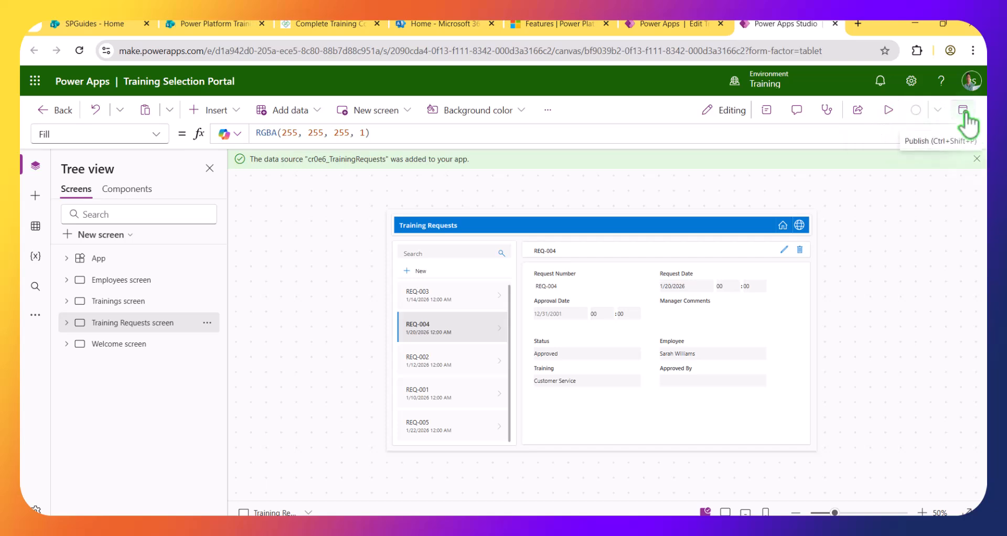
Create the Training Approval Manager model-driven app from the Training Selection Workflow plan, and publish it to run it.
{"action": "left_click", "coordinate": [655, 32]}
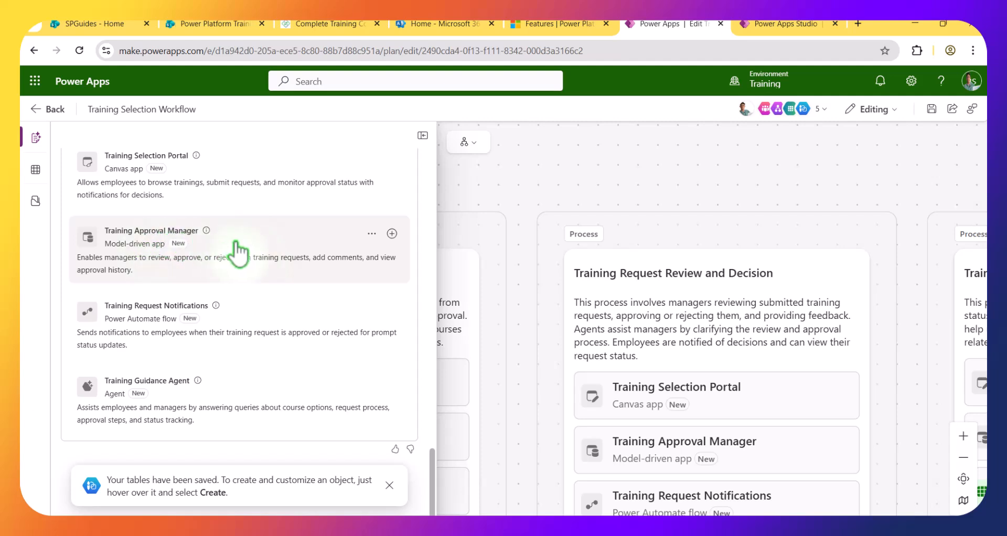
{"action": "left_click", "coordinate": [392, 233]}
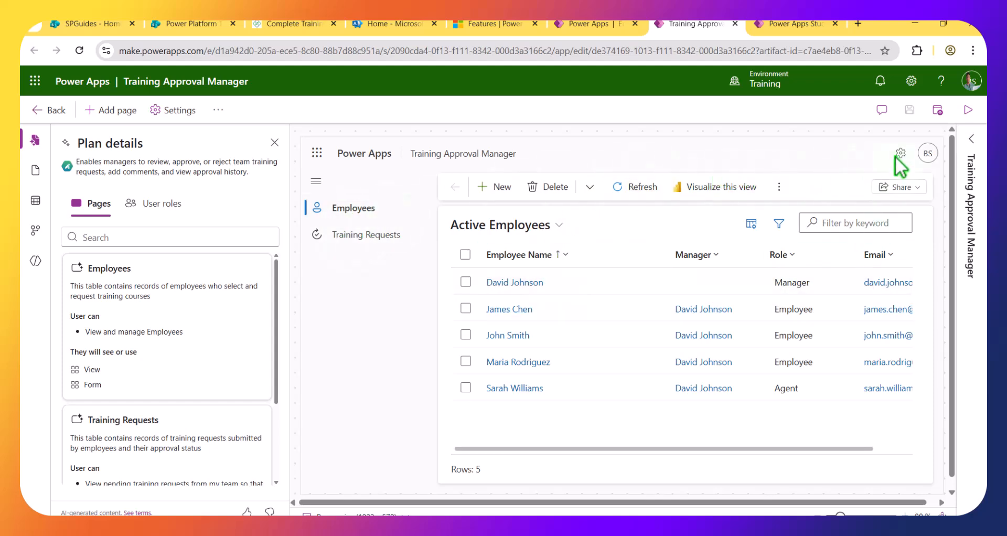
{"action": "left_click", "coordinate": [968, 113]}
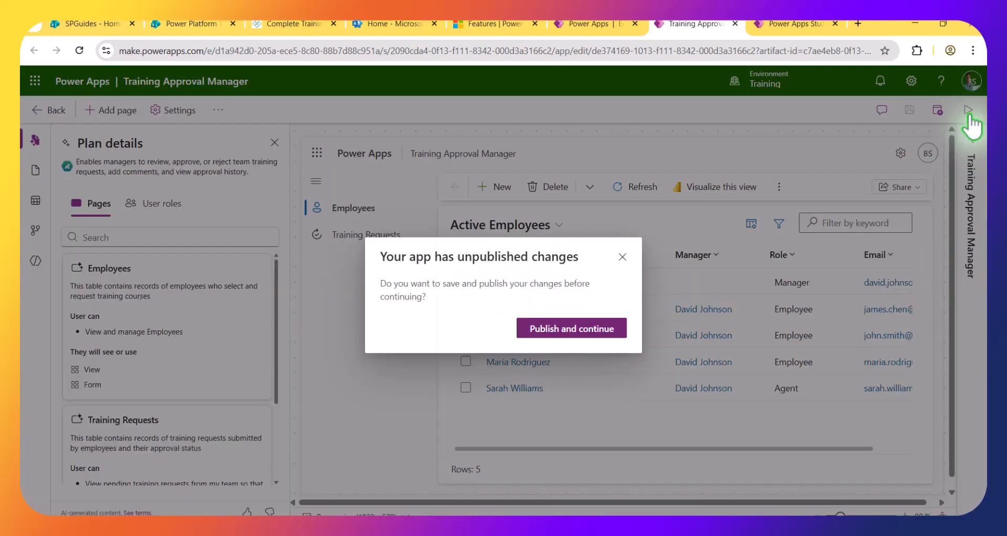
{"action": "left_click", "coordinate": [588, 329]}
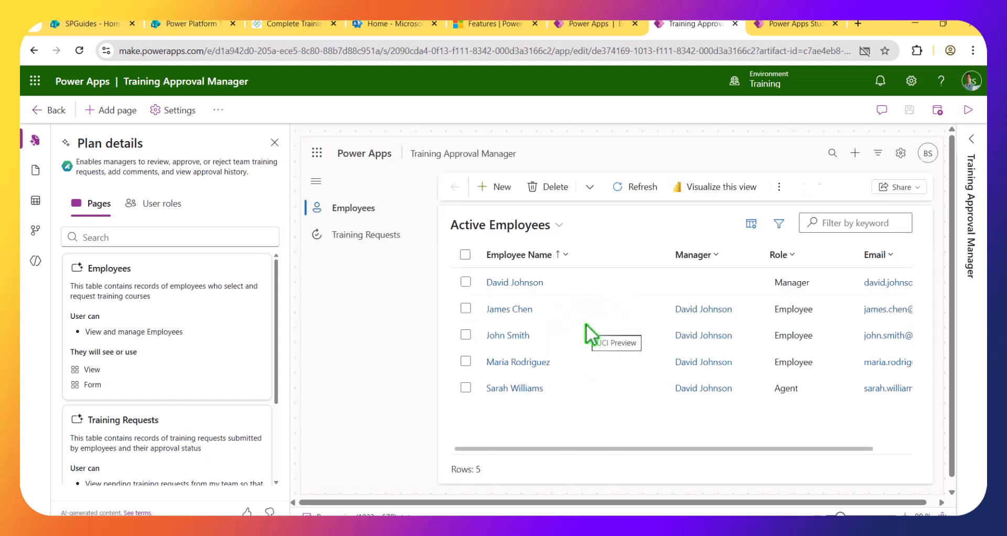
{"action": "left_click", "coordinate": [968, 110]}
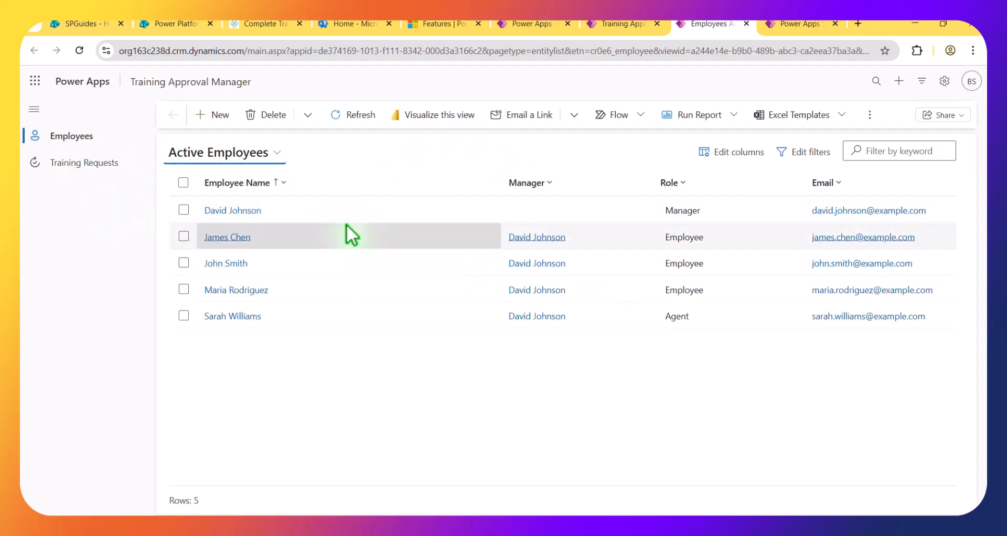
Open the second employee's record in the Active Employees view to examine its fields, and return to the list.
{"action": "left_click", "coordinate": [272, 238]}
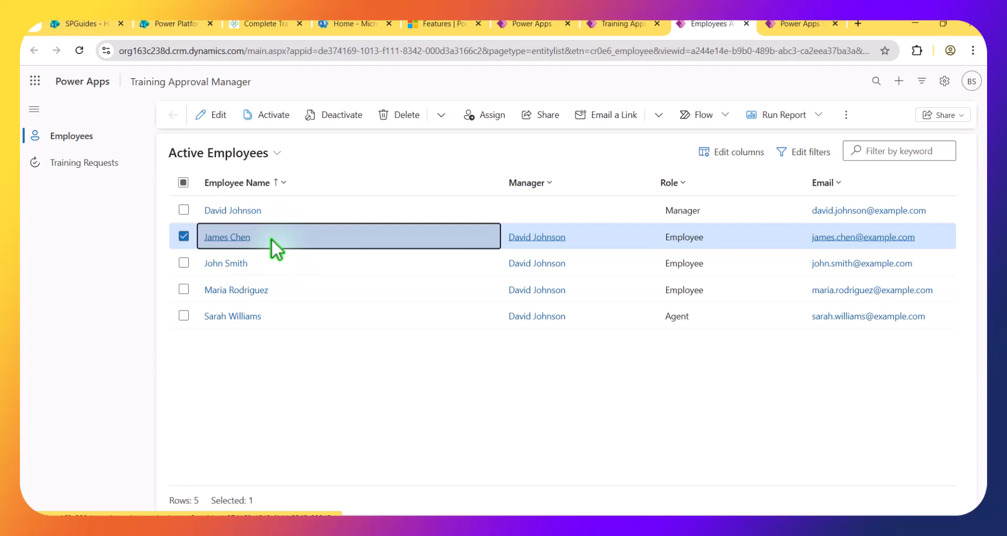
{"action": "left_click", "coordinate": [216, 114]}
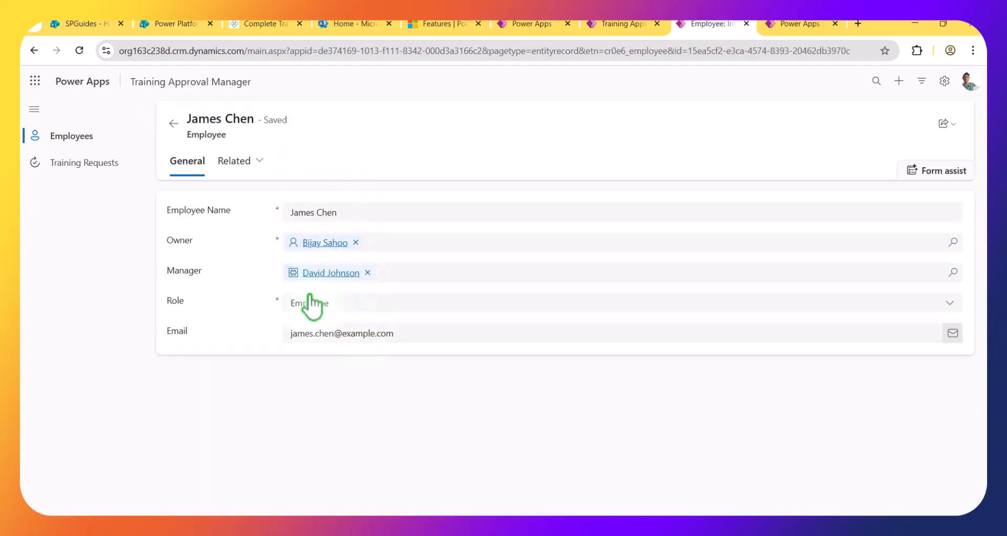
{"action": "left_click", "coordinate": [174, 124]}
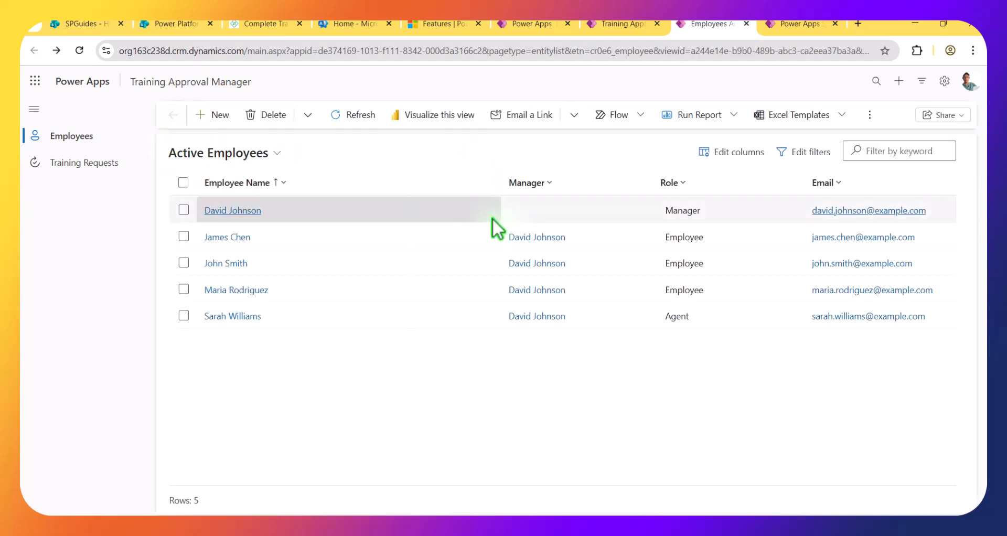
Set the status of the pending Time Management training request to Approved and return to the Active Training Requests list.
{"action": "left_click", "coordinate": [110, 167]}
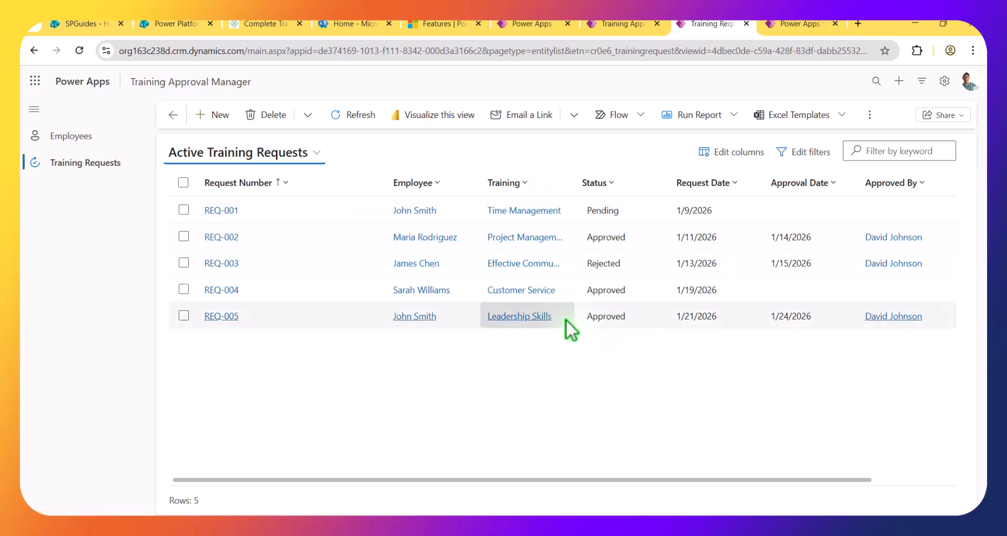
{"action": "left_click", "coordinate": [217, 210]}
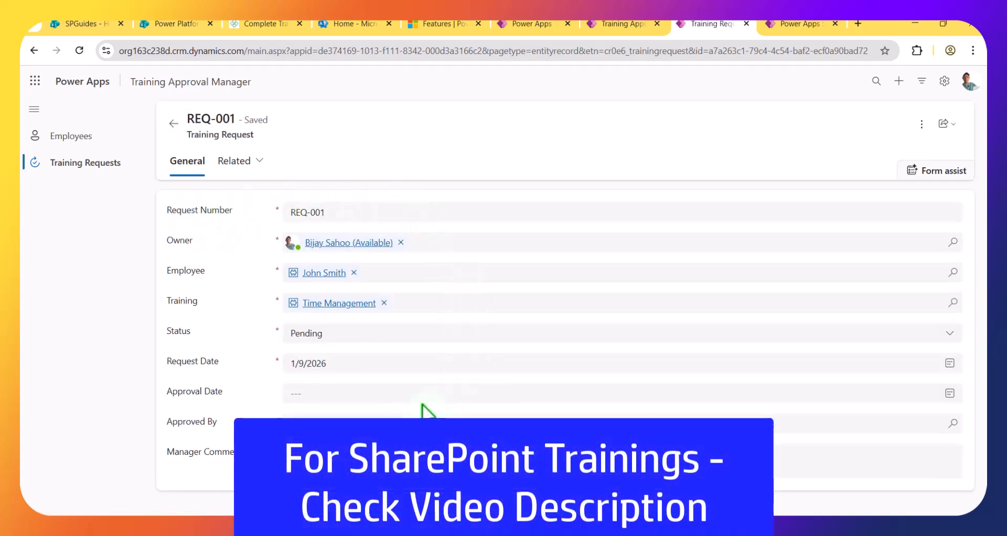
{"action": "left_click", "coordinate": [401, 334]}
{"action": "left_click", "coordinate": [361, 378]}
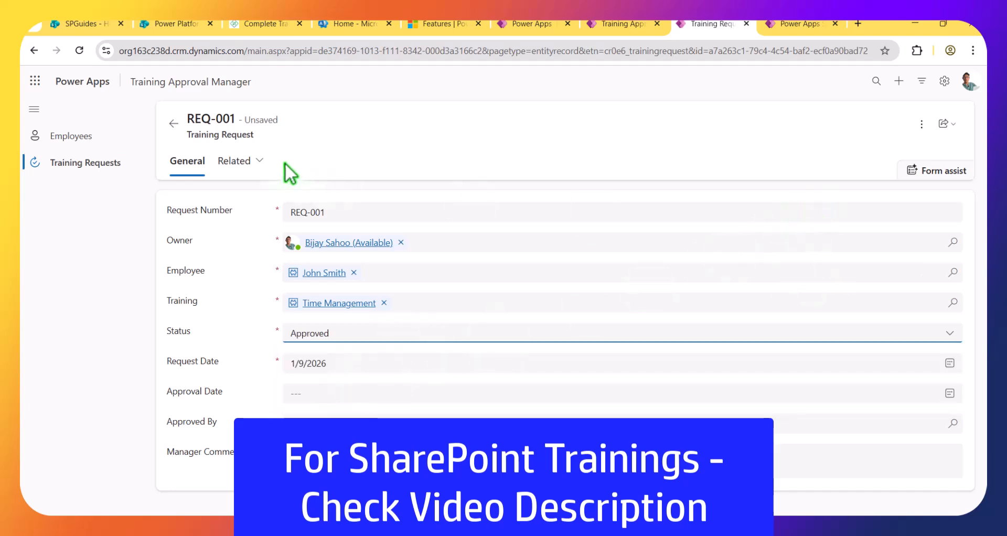
{"action": "left_click", "coordinate": [174, 124]}
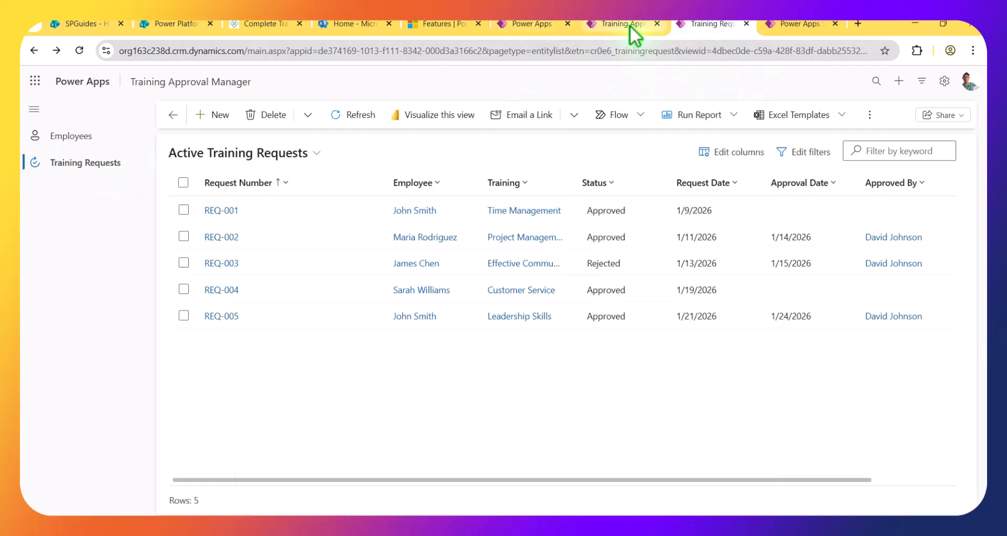
Go back to the plan and try to create the Training Request Notifications Power Automate flow from it.
{"action": "left_click", "coordinate": [639, 31]}
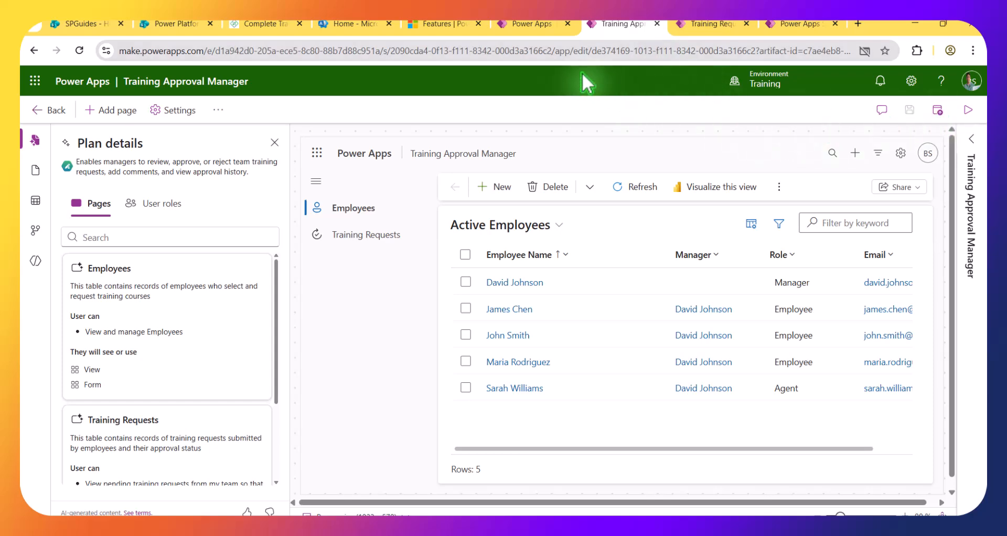
{"action": "left_click", "coordinate": [525, 27]}
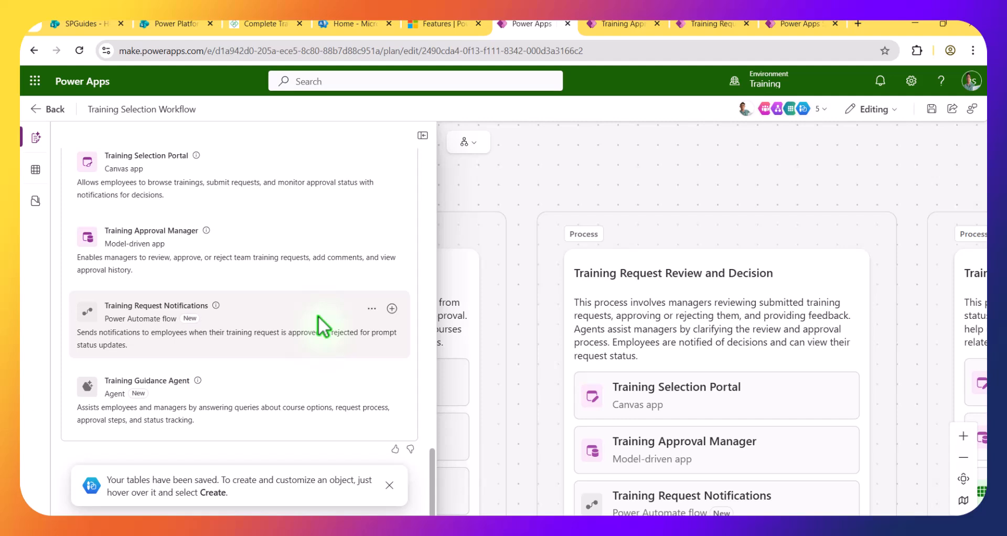
{"action": "left_click", "coordinate": [391, 309]}
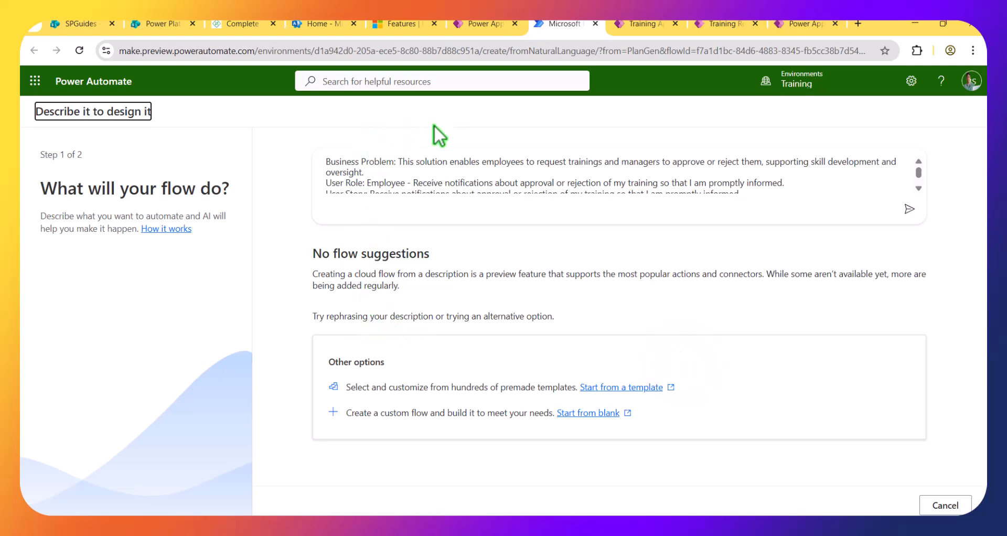
Return to the plan and create the Training Guidance Agent from it in Copilot Studio.
{"action": "left_click", "coordinate": [476, 27]}
{"action": "mouse_move", "coordinate": [387, 404]}
{"action": "left_click", "coordinate": [392, 384]}
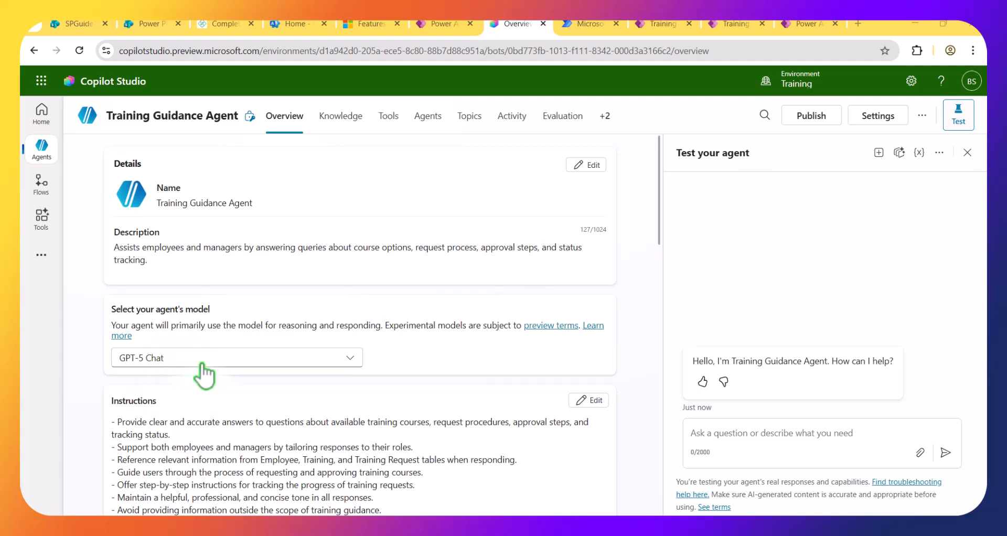
Look up the request numbers in Training Approval Manager and ask the Training Guidance Agent "show me more information about REQ-003".
{"action": "left_click", "coordinate": [755, 428]}
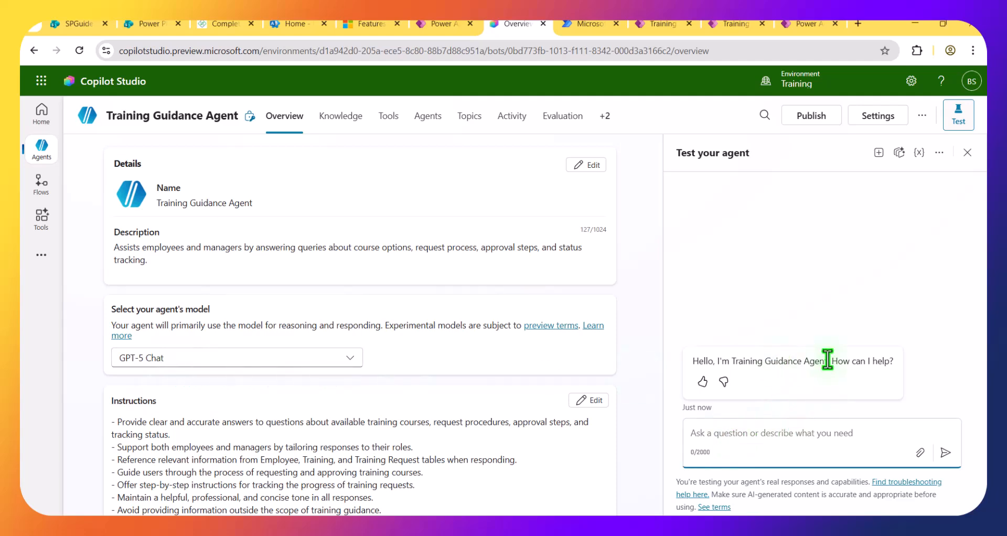
{"action": "left_click", "coordinate": [725, 23]}
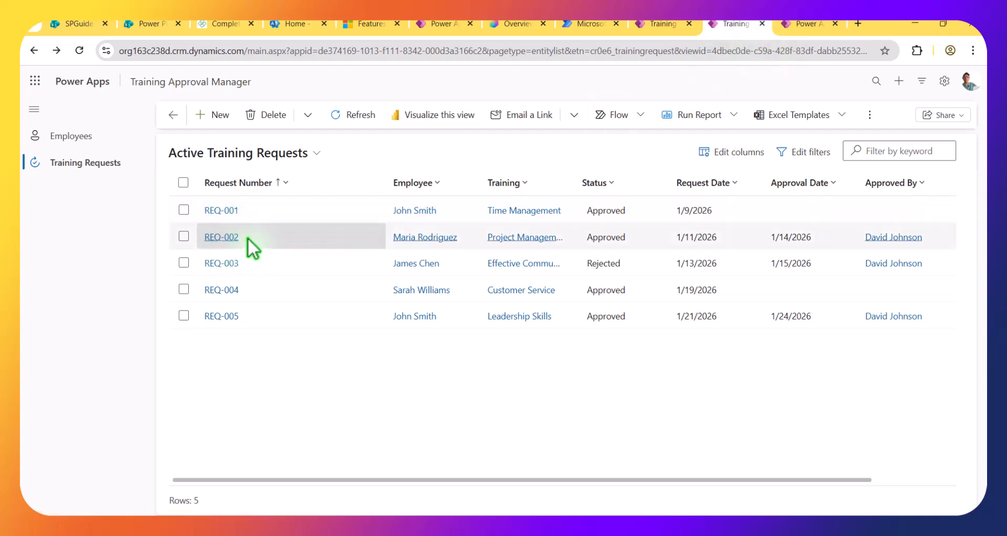
{"action": "left_click", "coordinate": [588, 23]}
{"action": "left_click", "coordinate": [511, 24]}
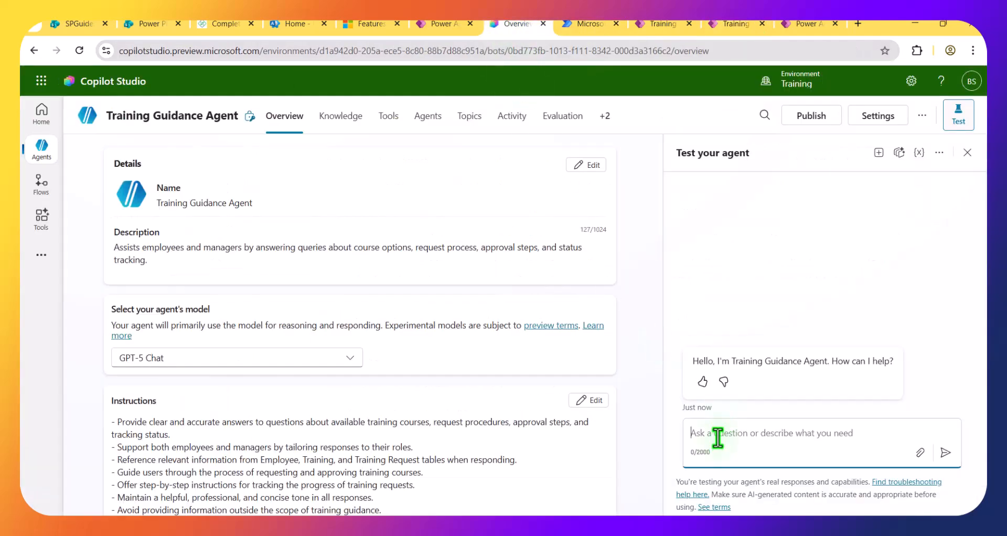
{"action": "type", "text": "show me more "}
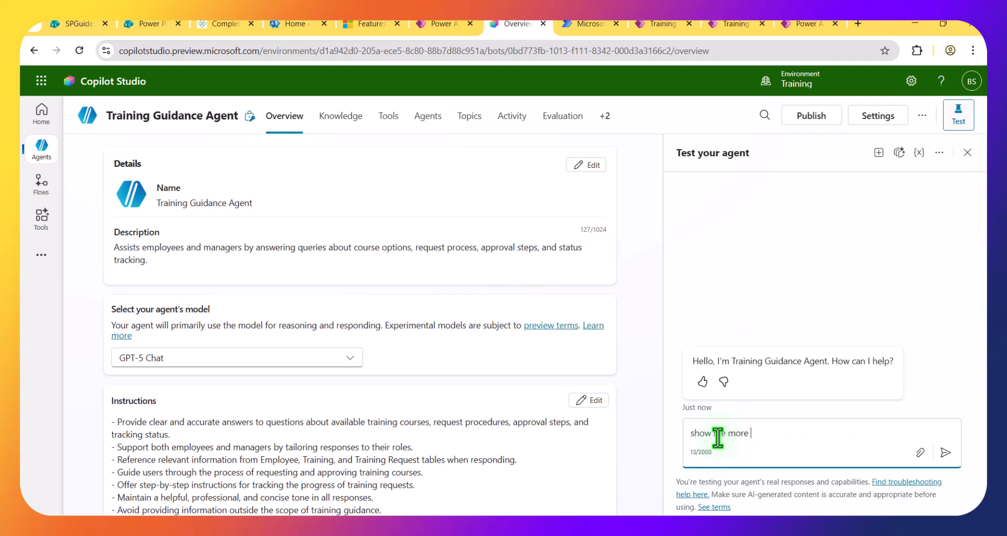
{"action": "type", "text": "information about RE"}
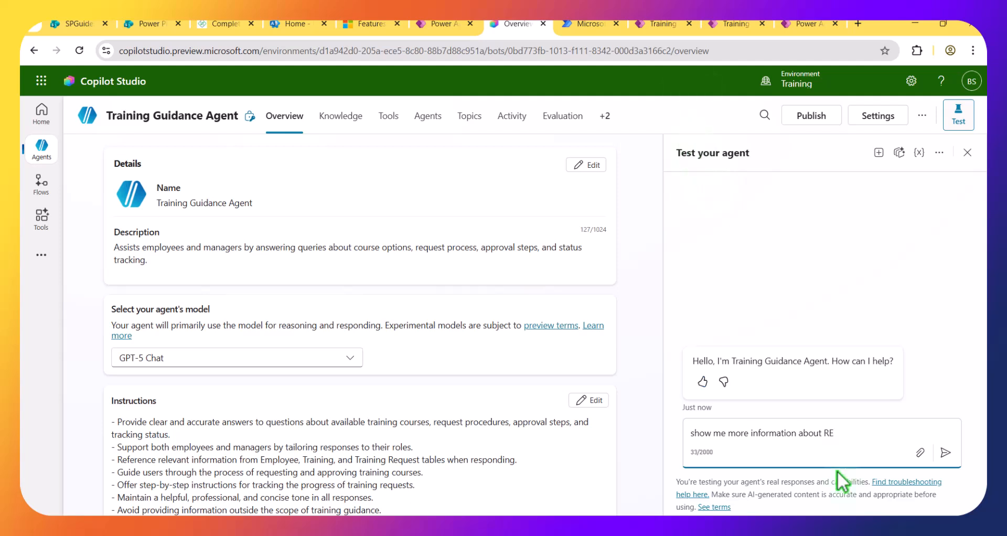
{"action": "type", "text": "Q-003"}
{"action": "left_click", "coordinate": [946, 452]}
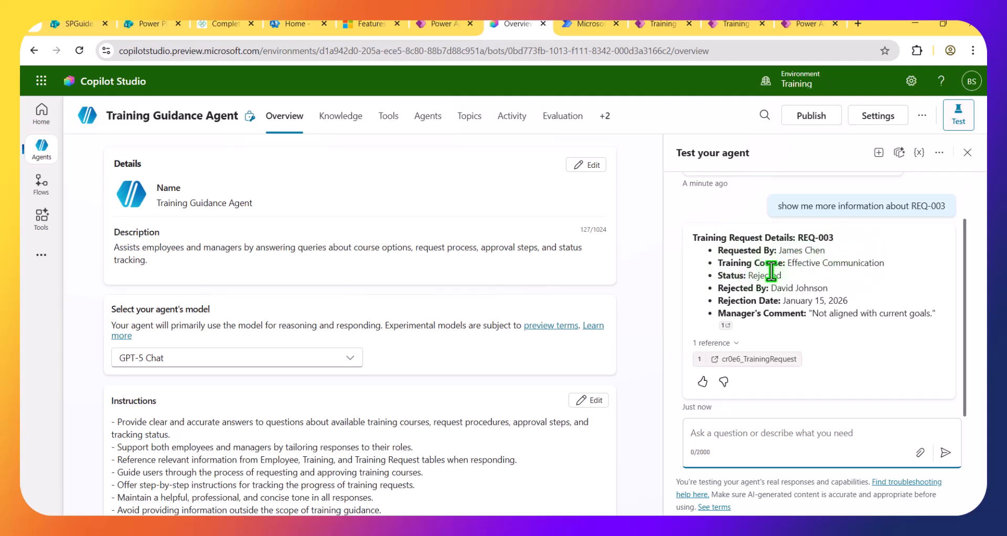
Compare the agent's answer about REQ-003 with the Active Training Requests list and return to the agent's test chat.
{"action": "left_click", "coordinate": [667, 25]}
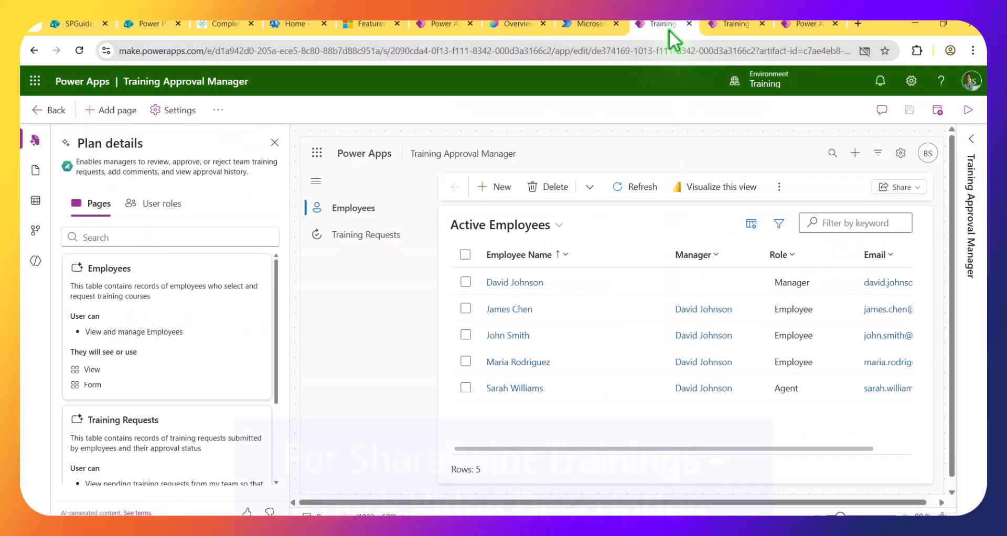
{"action": "left_click", "coordinate": [736, 25]}
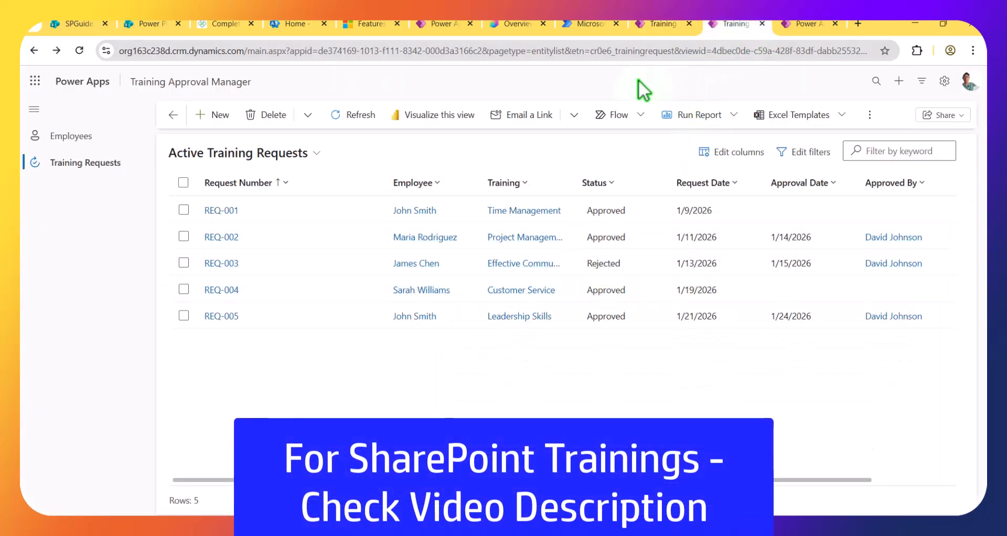
{"action": "left_click", "coordinate": [519, 24]}
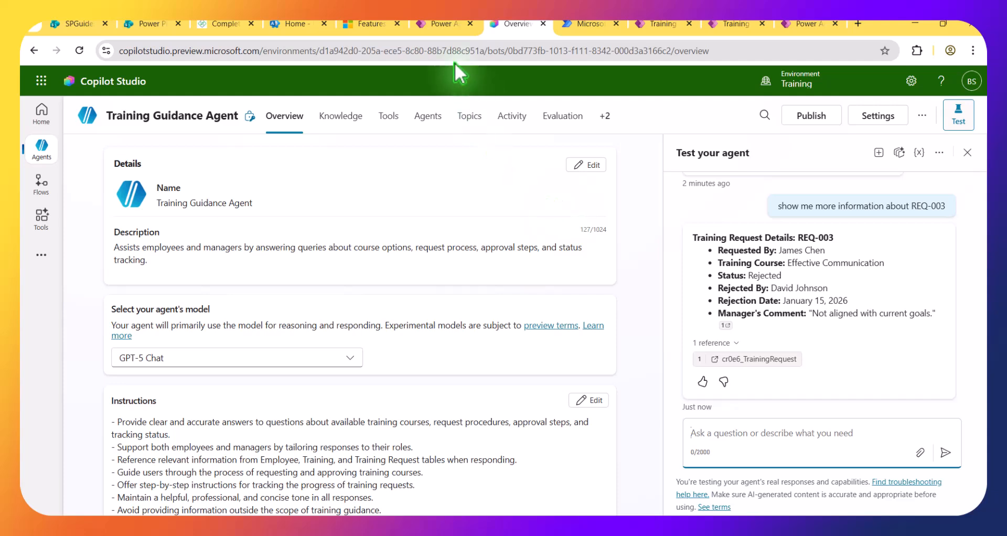
Save the plan to the existing solution Training Selection Workflow.
{"action": "left_click", "coordinate": [438, 25]}
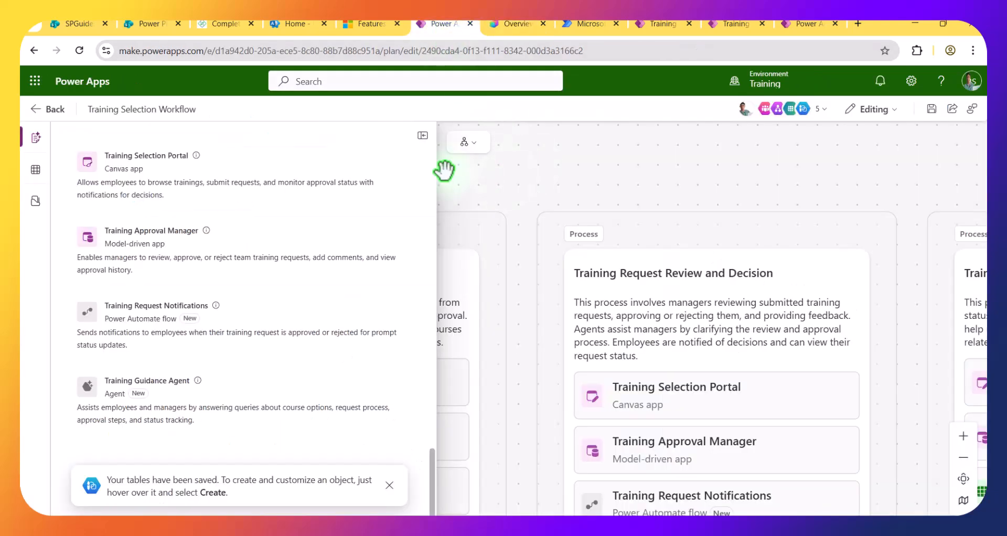
{"action": "left_click", "coordinate": [931, 110]}
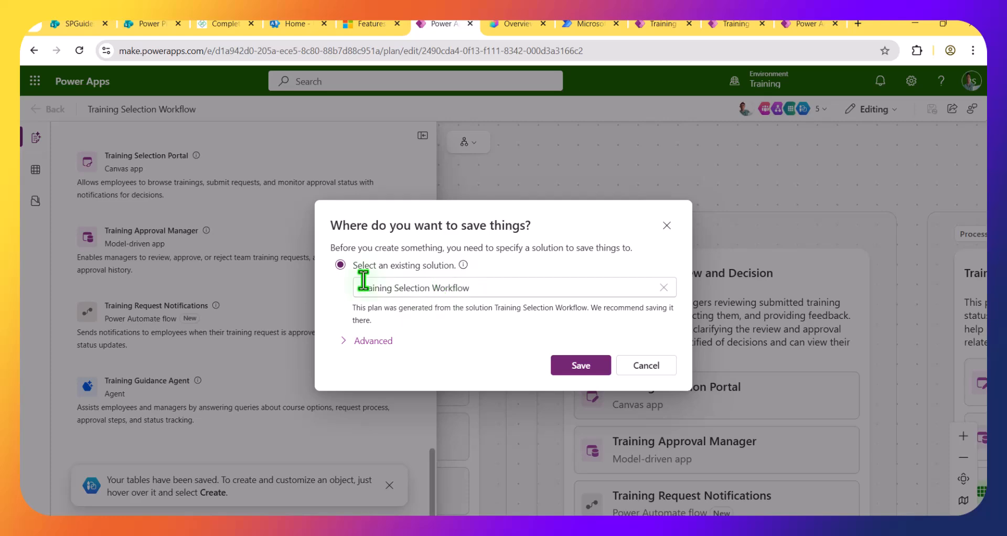
{"action": "left_click", "coordinate": [580, 366]}
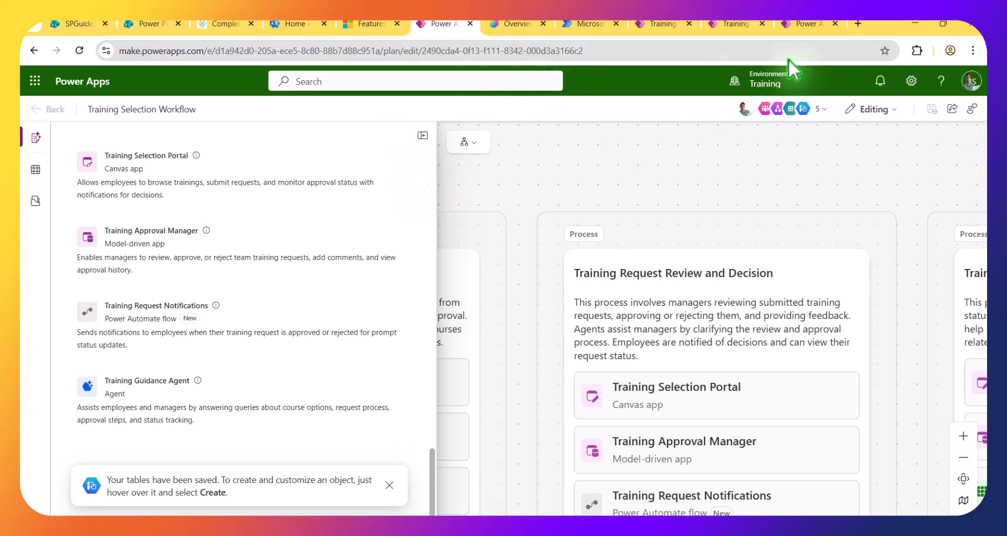
Open Power Apps in a new browser tab, select the Training Selection Workflow solution to see its deployment options, and return to the plan.
{"action": "left_click", "coordinate": [859, 23]}
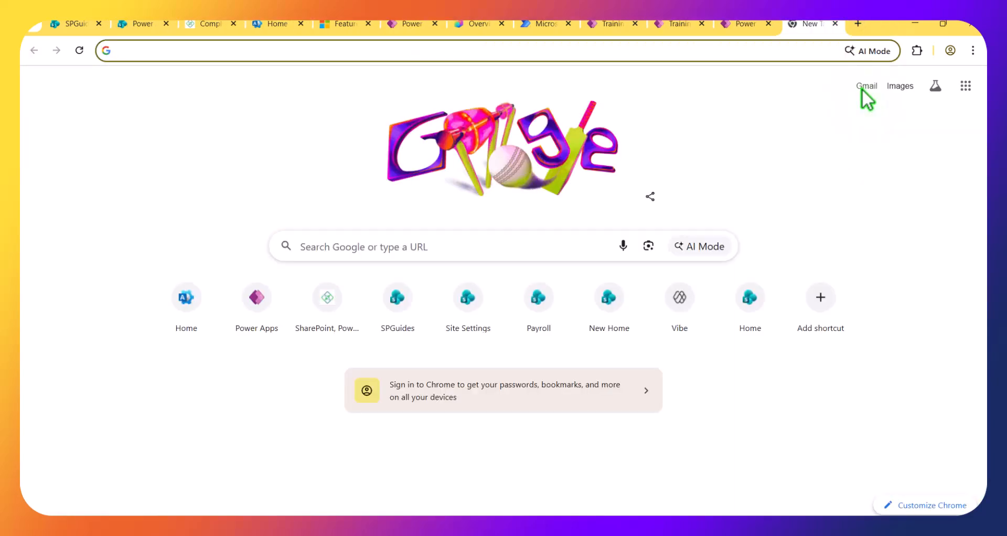
{"action": "type", "text": "make"}
{"action": "key", "text": "Return"}
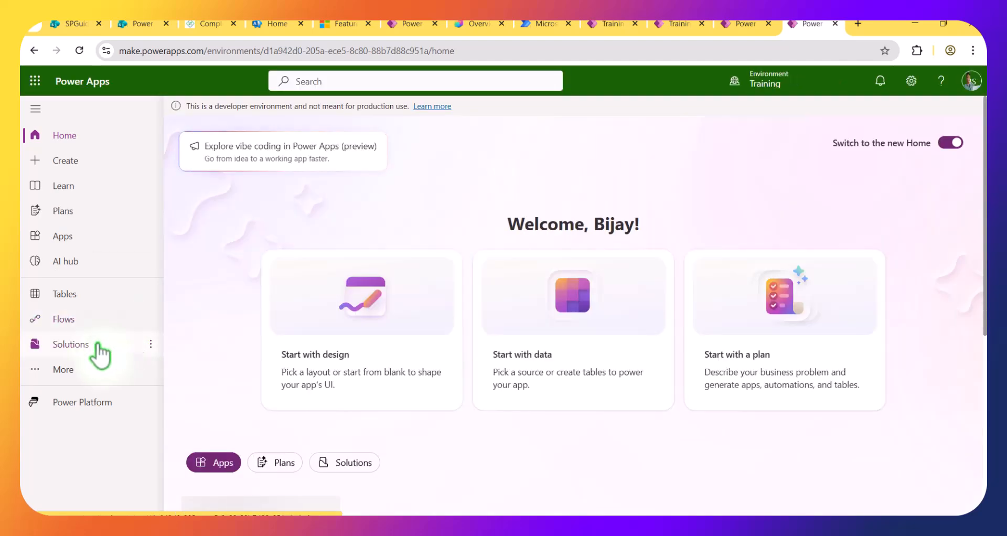
{"action": "left_click", "coordinate": [98, 344]}
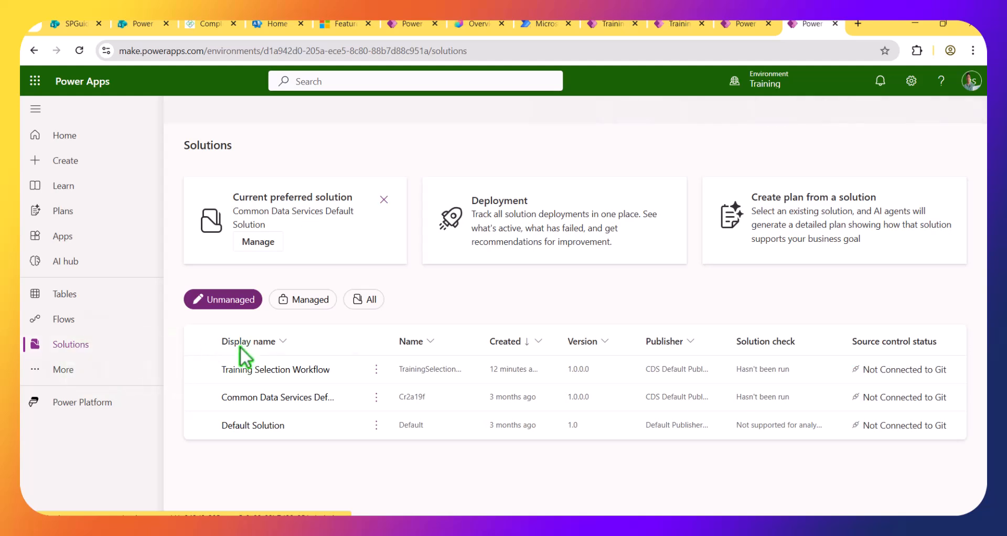
{"action": "left_click", "coordinate": [199, 369]}
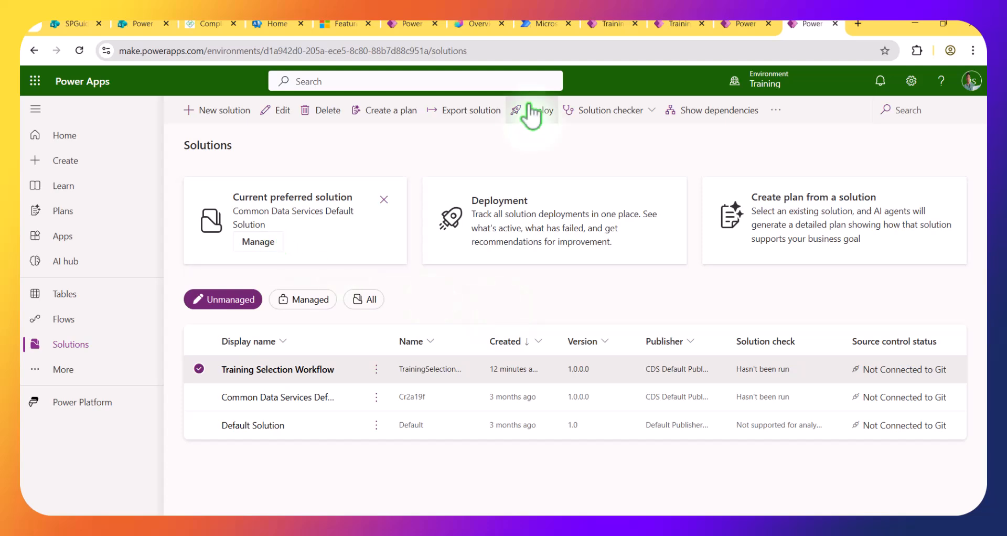
{"action": "left_click", "coordinate": [407, 27]}
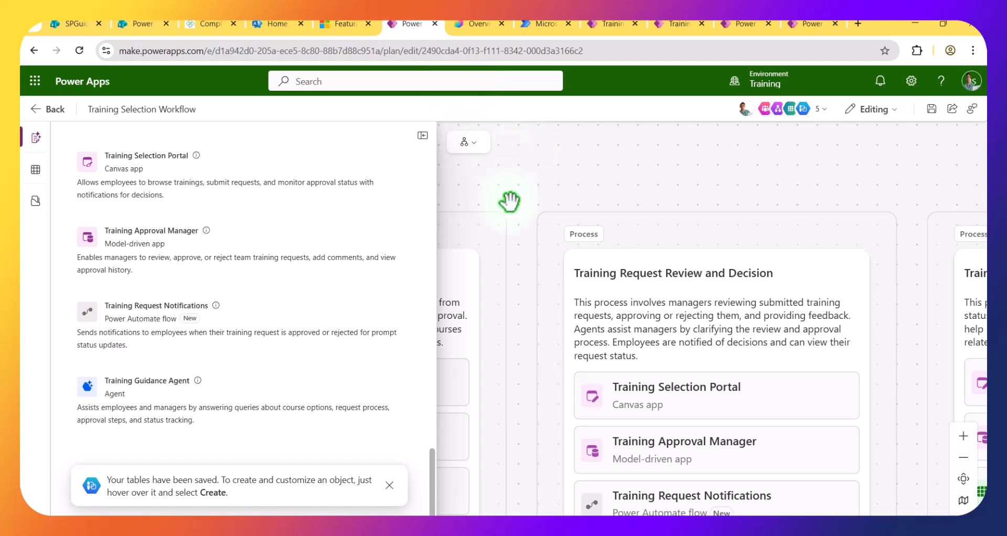